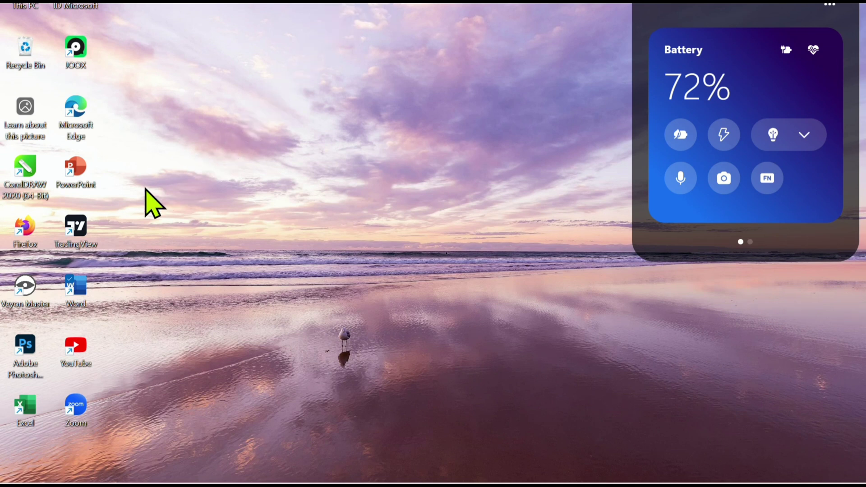
Open Word and create a blank document
double_click(88, 283)
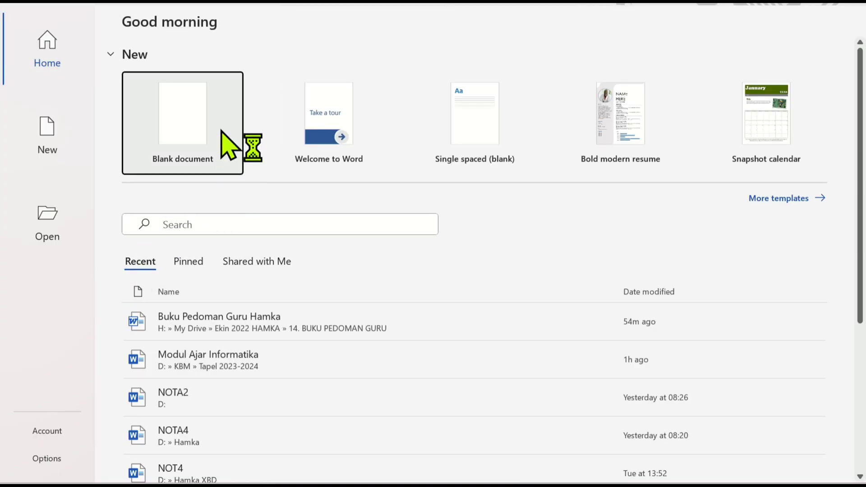
left_click(199, 120)
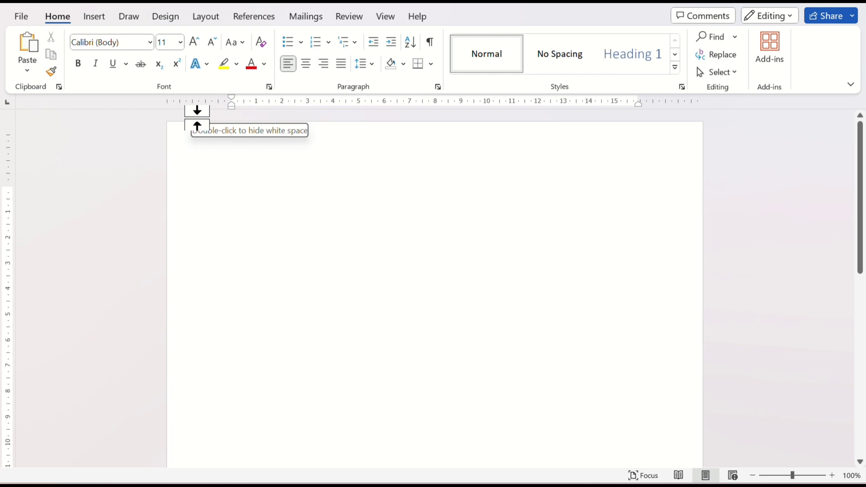
Start saving the document under a new name and browse to the DATA (D:) drive
left_click(28, 17)
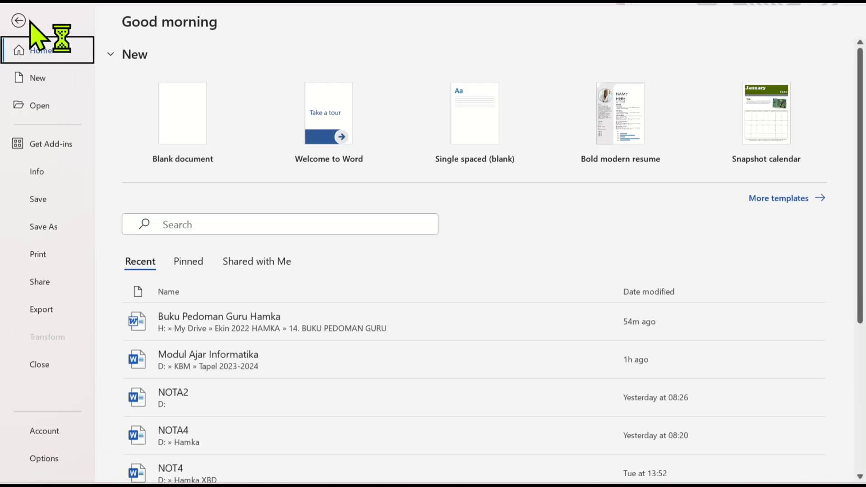
left_click(45, 230)
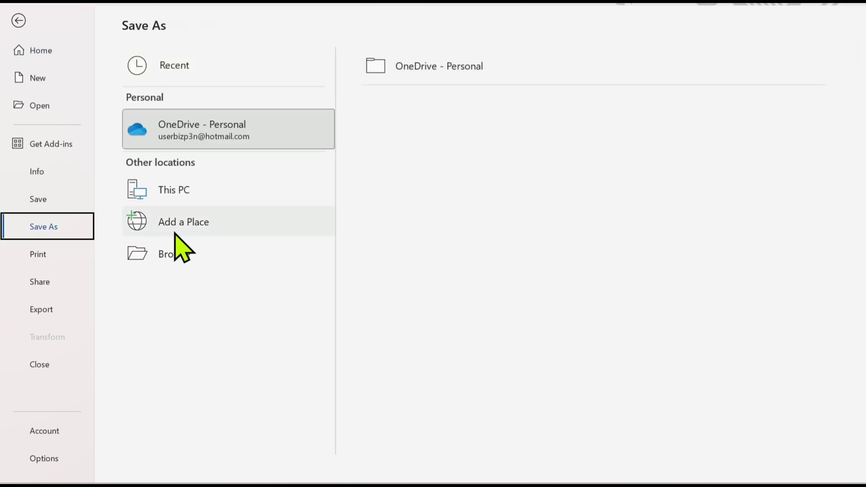
left_click(199, 262)
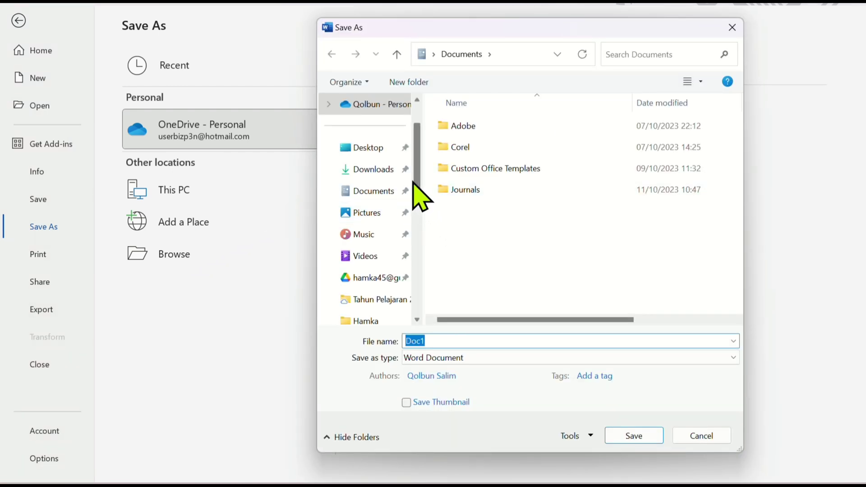
scroll(420, 179, "down", 1)
left_click_drag(420, 178, 420, 239)
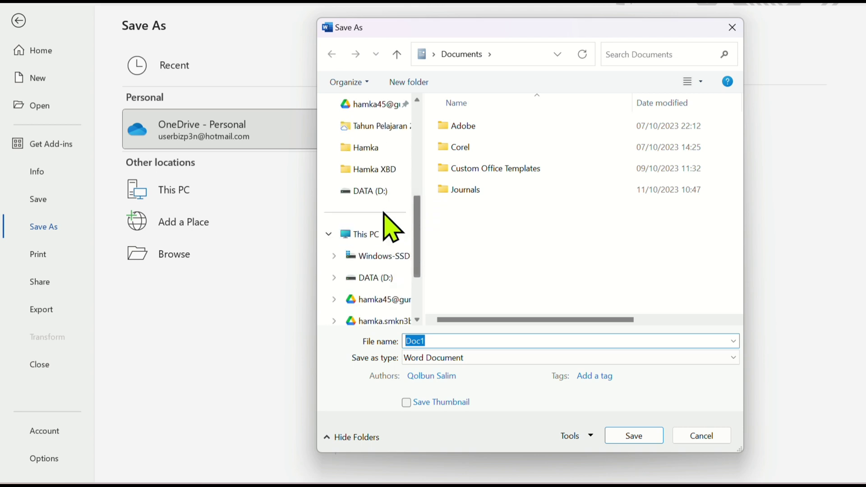
left_click(371, 193)
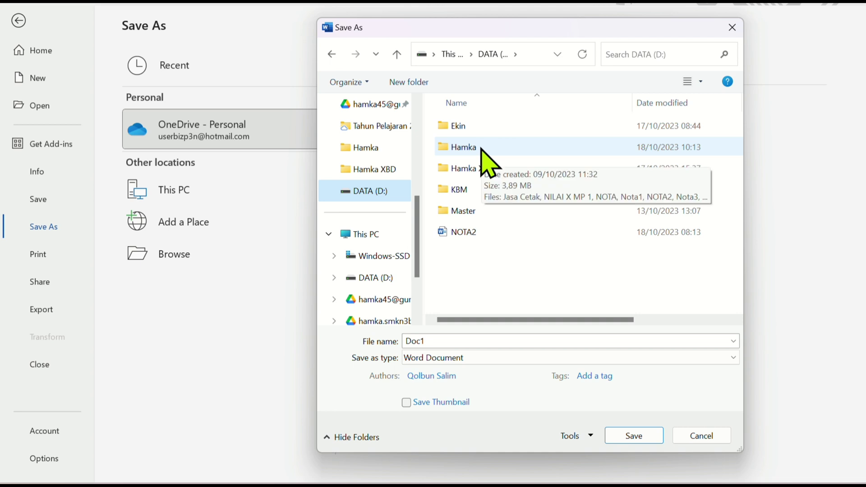
Create a folder on the DATA (D:) drive named with the owner's first name, with spaces between the letters
left_click(562, 277)
right_click(563, 278)
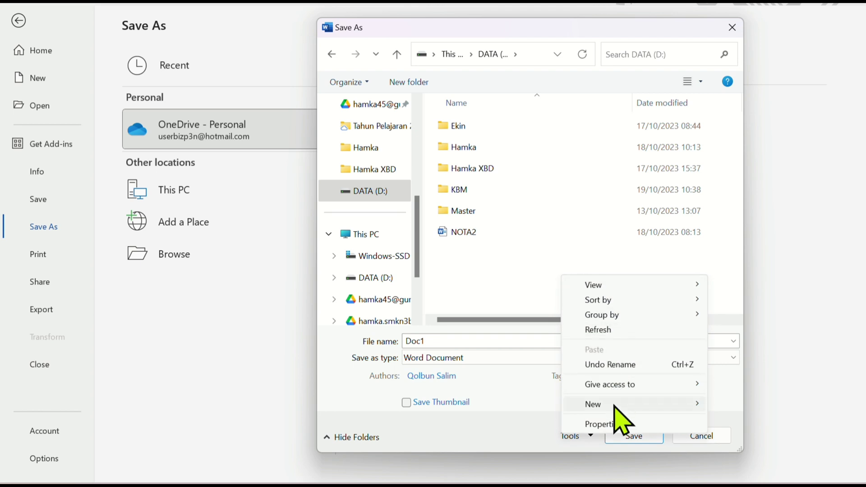
mouse_move(615, 404)
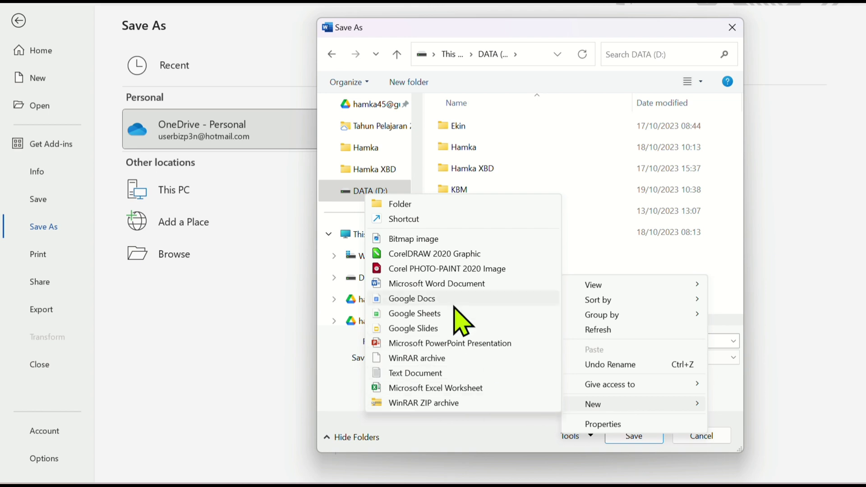
left_click(427, 203)
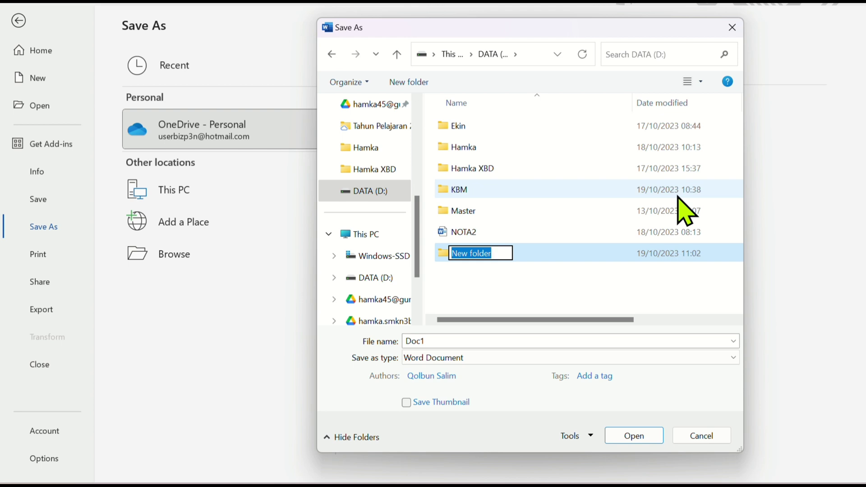
type("H")
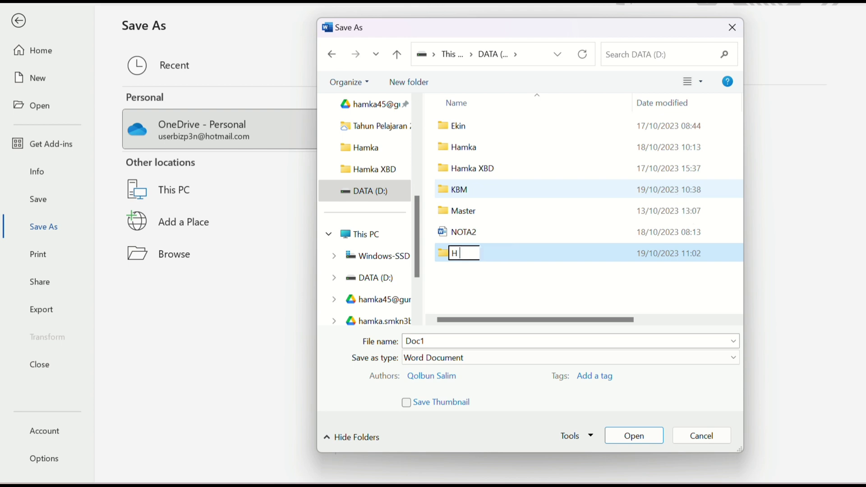
type(" a m k a")
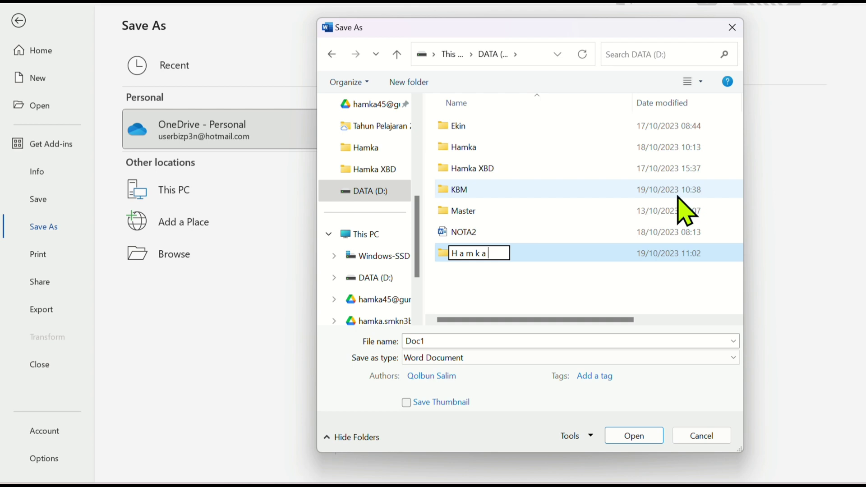
key("Return")
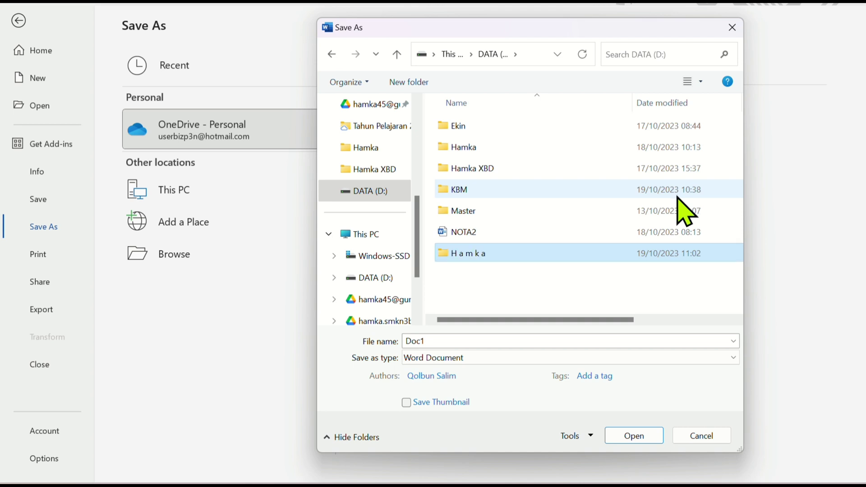
Open the newly created folder and save the document in it as "Surat Lamaran Kerja"
right_click(502, 254)
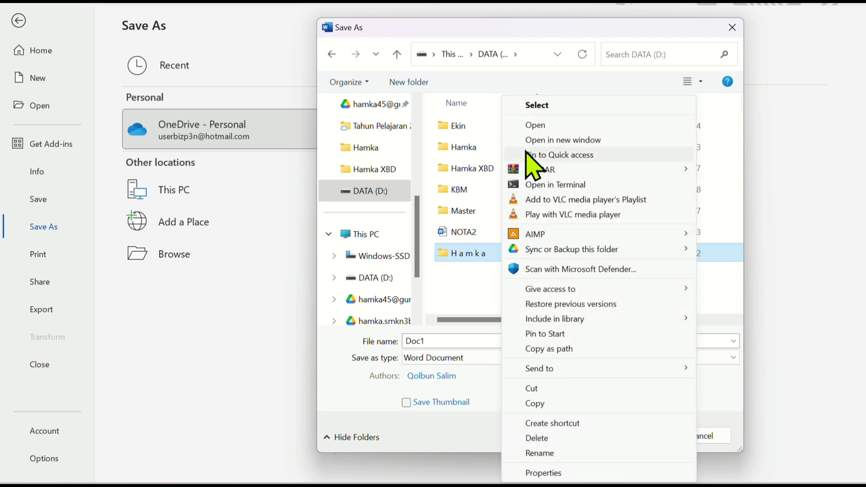
left_click(539, 129)
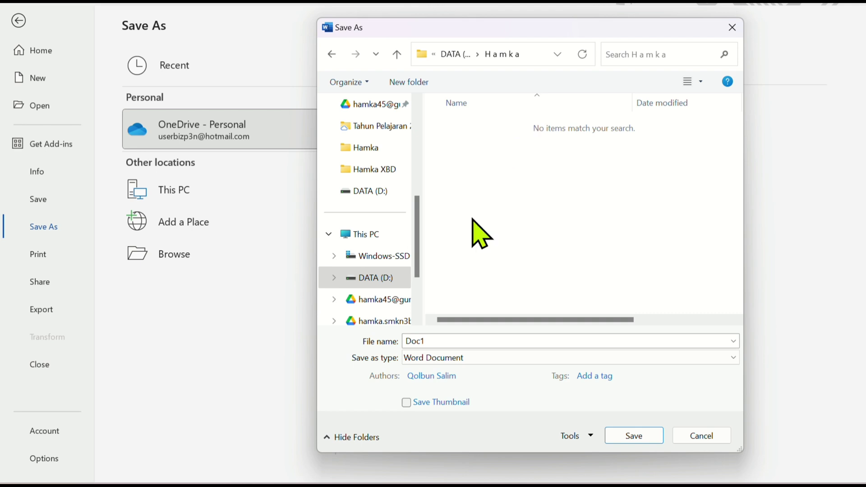
double_click(462, 342)
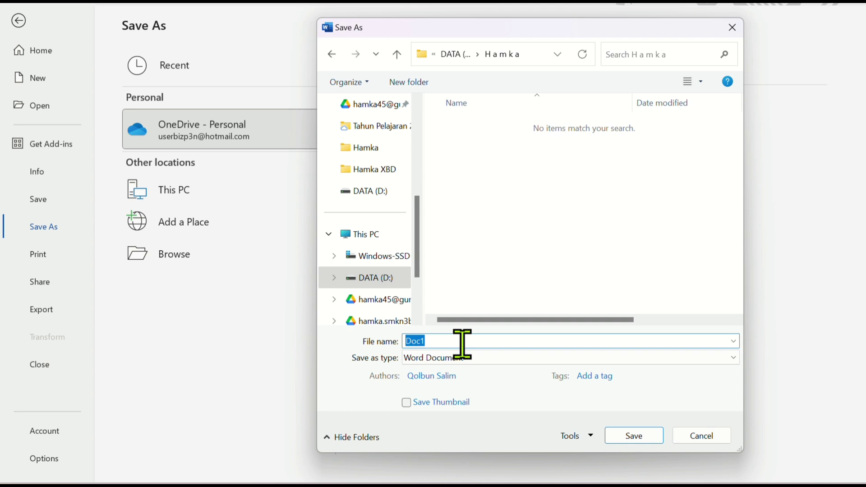
type("Surat")
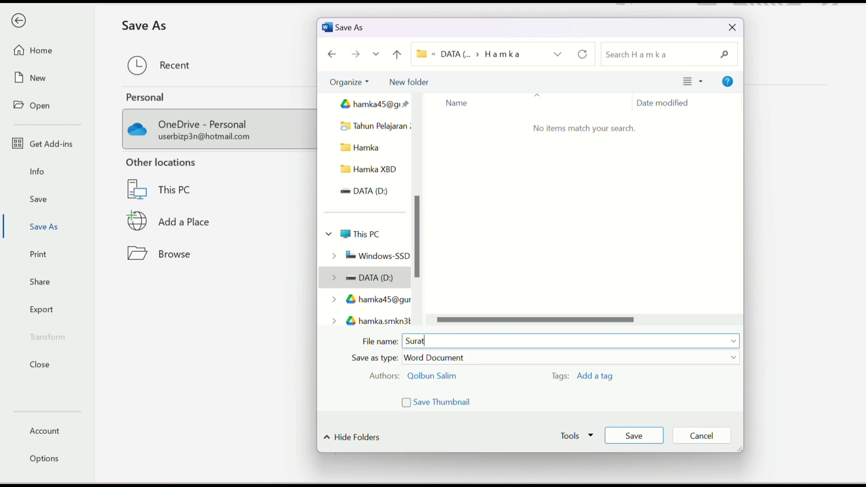
type(" Lamaran Kerja")
left_click(633, 435)
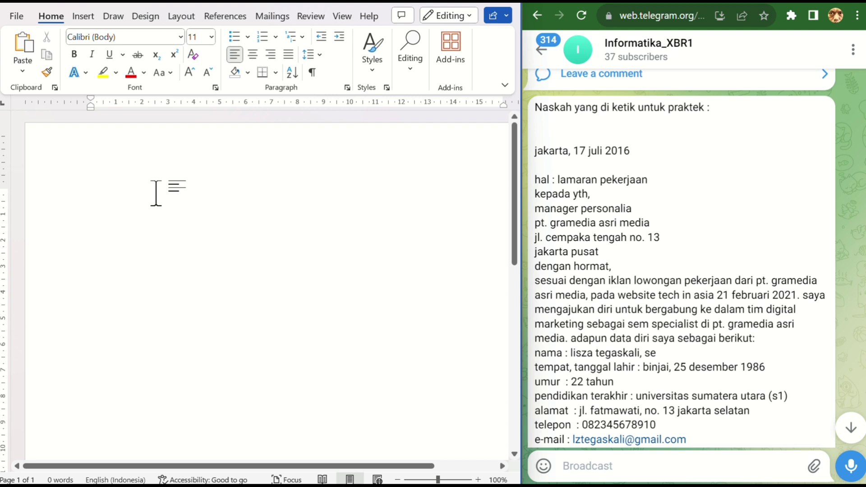
Enter the letter's place and date line "Jakarta, 17 juli 2016" and start a new paragraph
type("jaka")
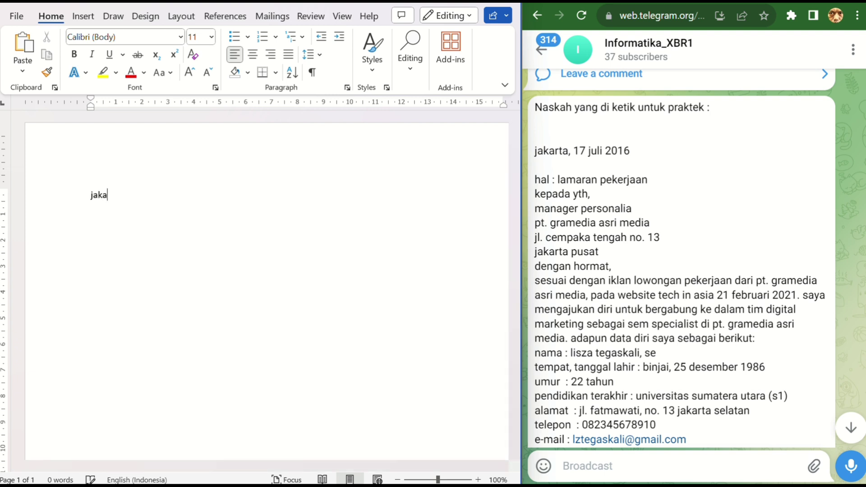
type("rta, 17 juli")
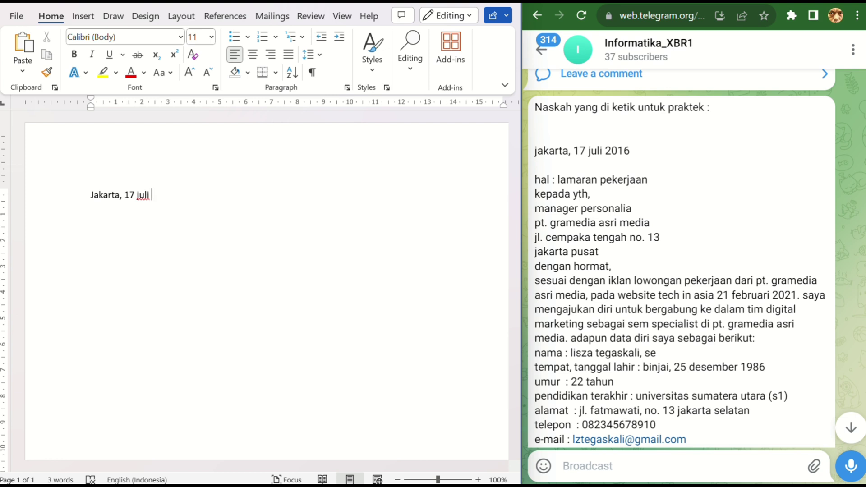
type(" 2016")
key("Return")
Add the subject line "Hal : lamaran pekerjaan" below the date and end the paragraph
type("hal :lamatan")
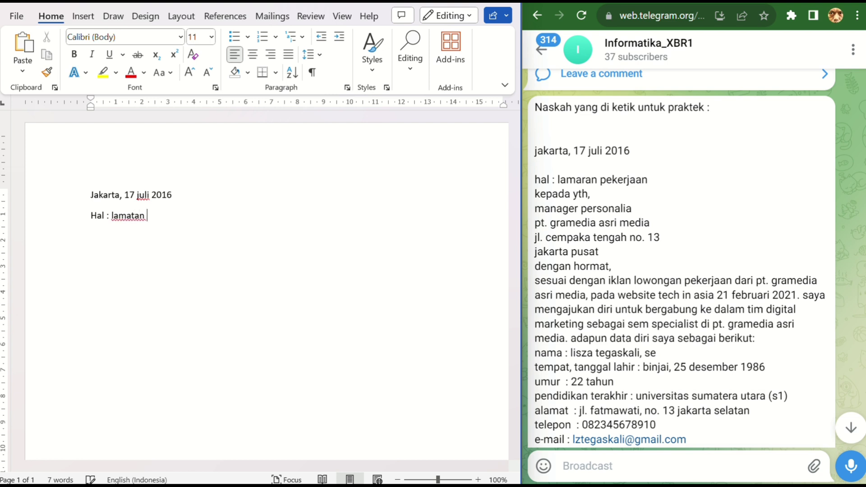
key("BackSpace")
key("BackSpace")
key("BackSpace")
key("BackSpace")
type("ran pekerjaan")
key("Return")
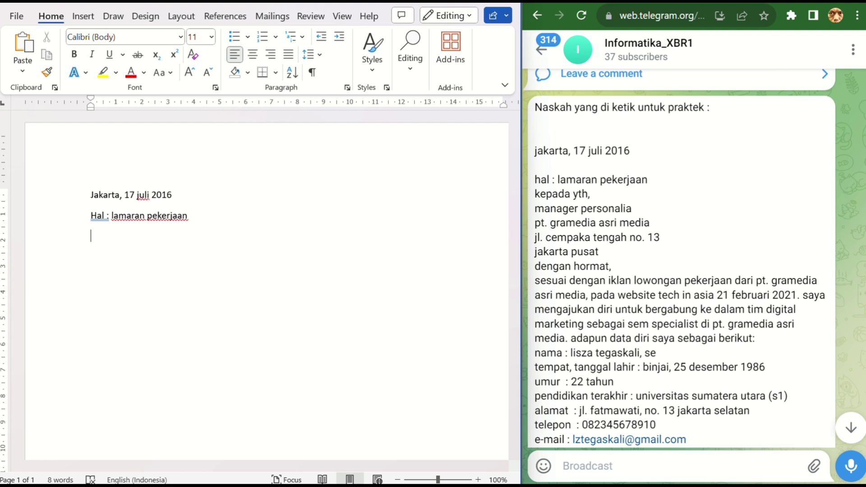
Add the salutation line "Kepada yth," below the subject line
type("kepada yt")
key("BackSpace")
key("BackSpace")
type("yth,")
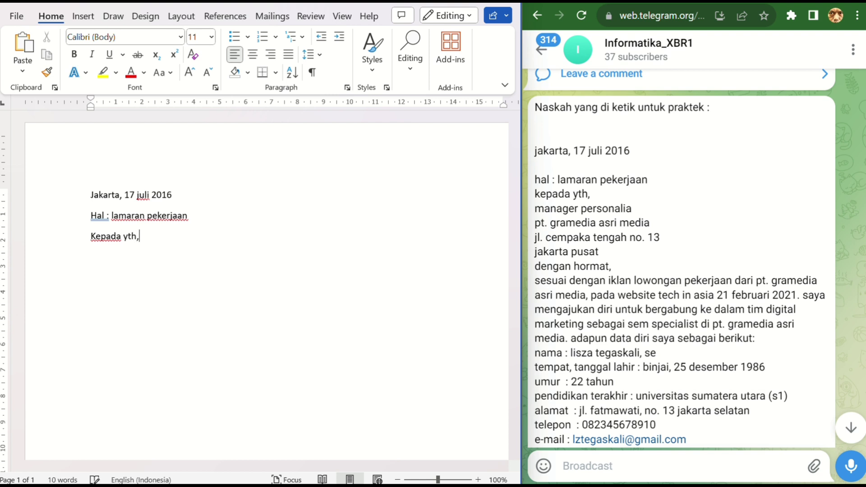
Add the recipient line "Manager personalia" on a new paragraph below the salutation
key("Return")
type("manager perso")
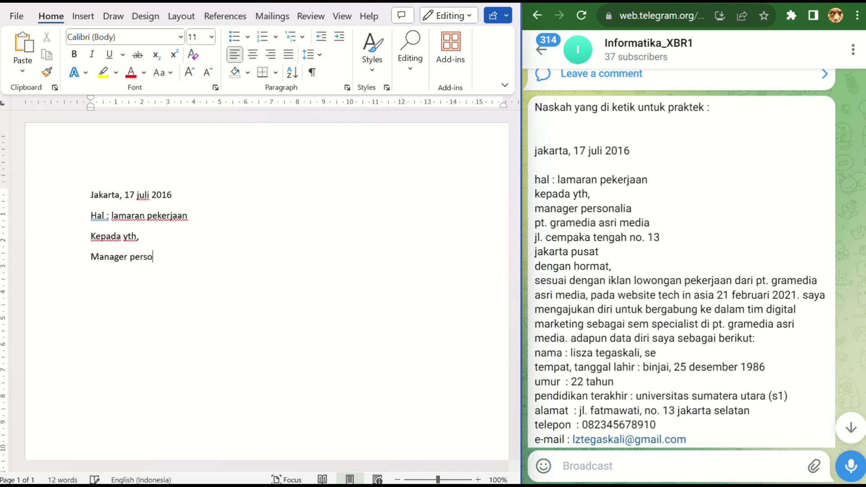
type("nalia")
key("Return")
Add the company line "Pt. Gramedia asri media" below the recipient and end the paragraph
type("pt. gramee")
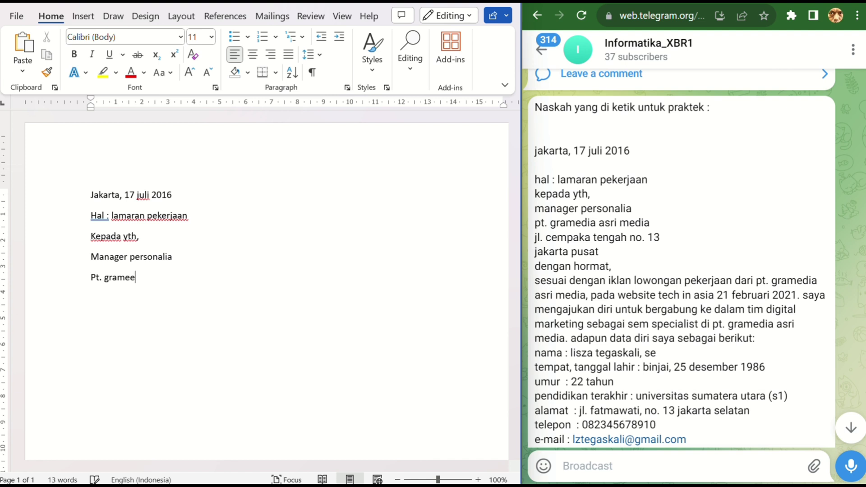
key("BackSpace")
type("dia asri media")
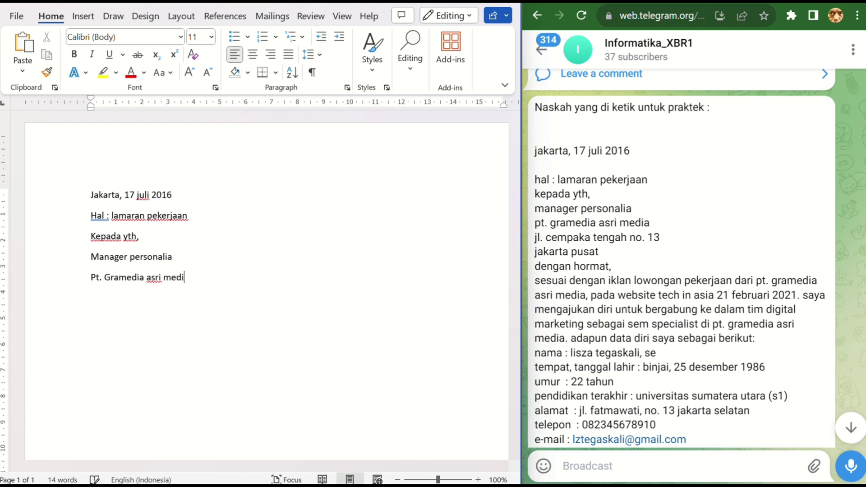
key("Return")
Enter the company's street address from the source text below the company name
type("jl. cempaka tengah ")
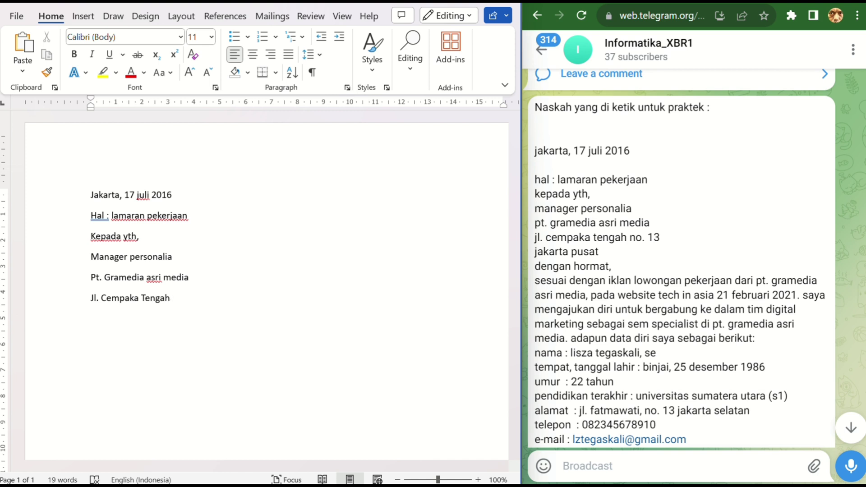
type("no. 13")
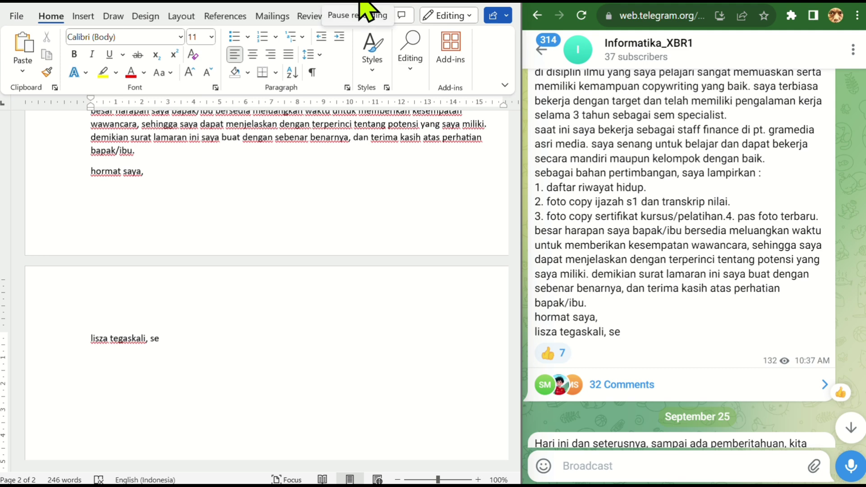
Minimize the browser with the source text and maximize the window of the completed letter
scroll(294, 215, "up", 6)
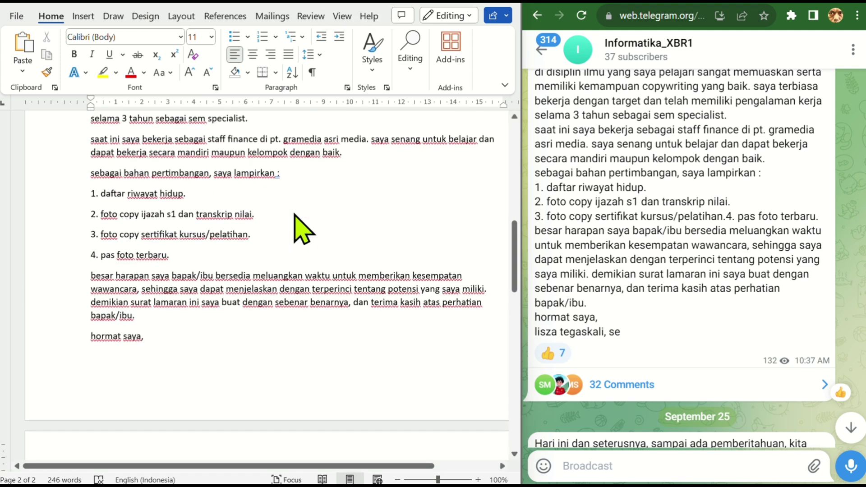
scroll(294, 215, "up", 10)
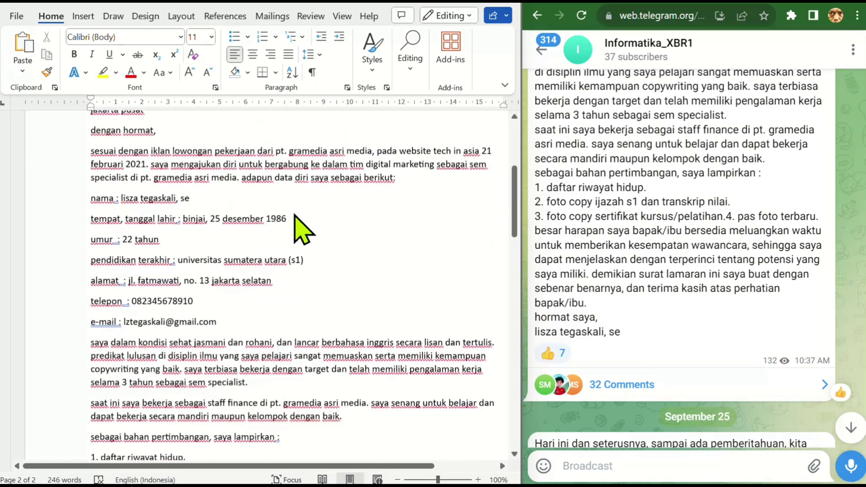
scroll(294, 215, "up", 8)
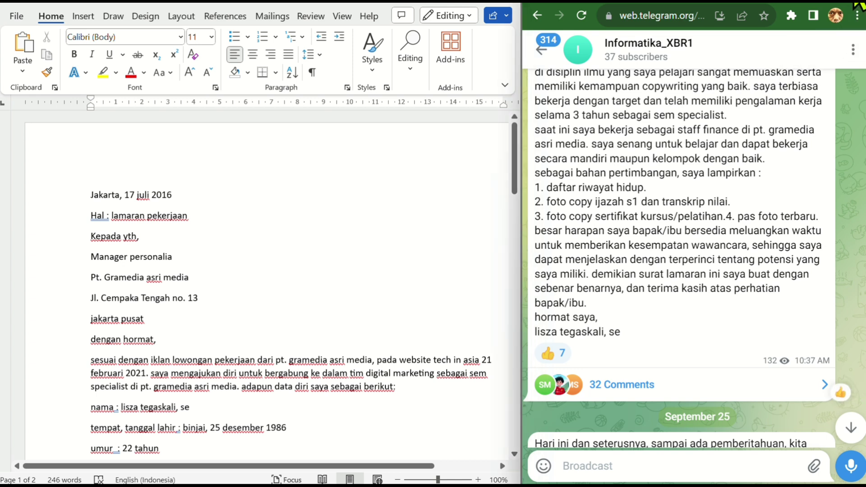
left_click(620, 2)
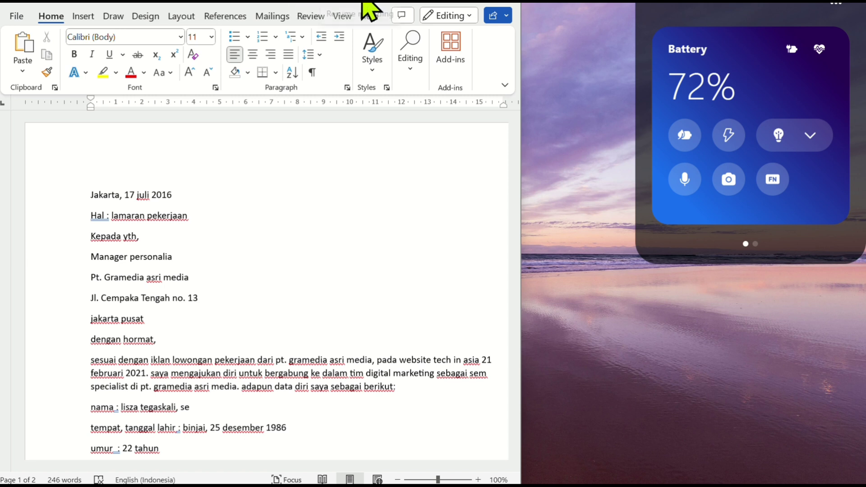
right_click(225, 5)
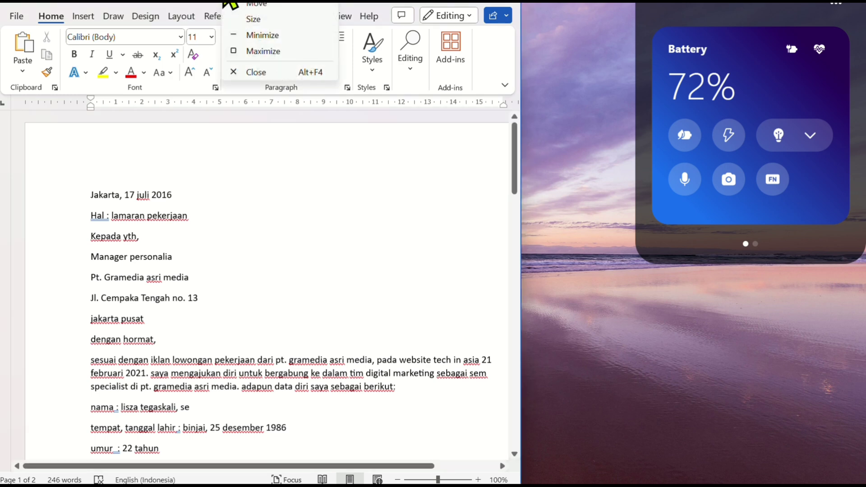
left_click(264, 51)
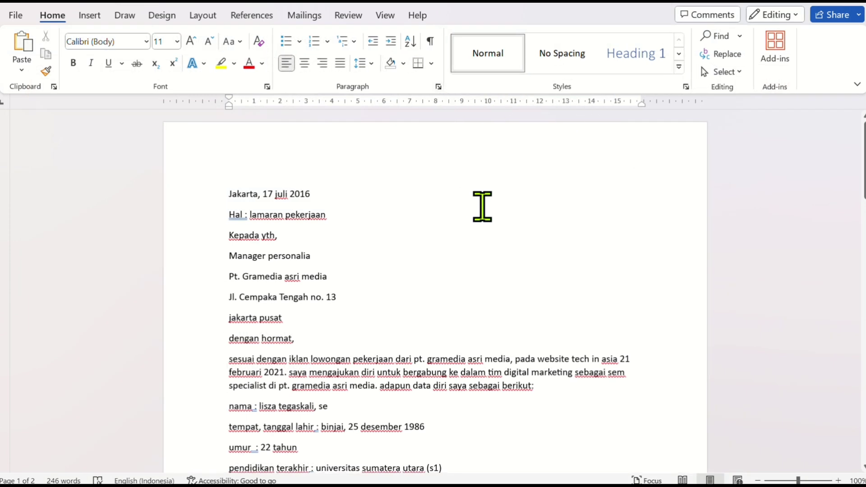
scroll(483, 206, "down", 1)
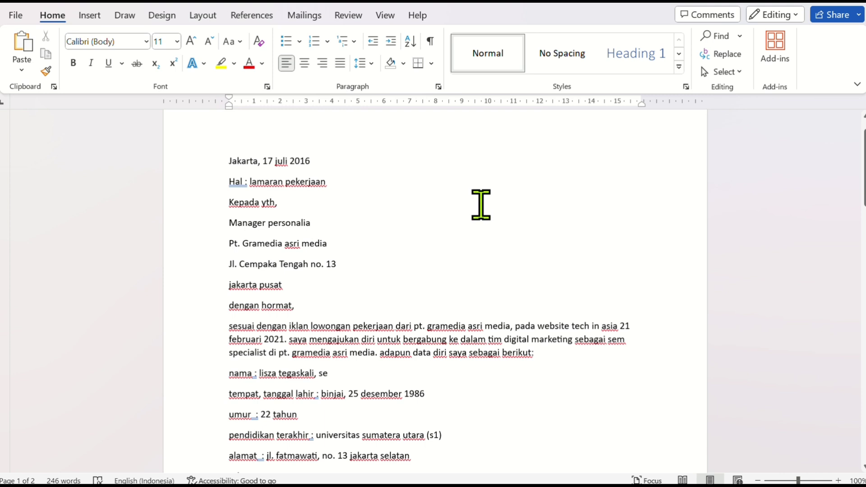
Capitalize each word of the date line at the start of the letter and align it right
scroll(476, 204, "up", 1)
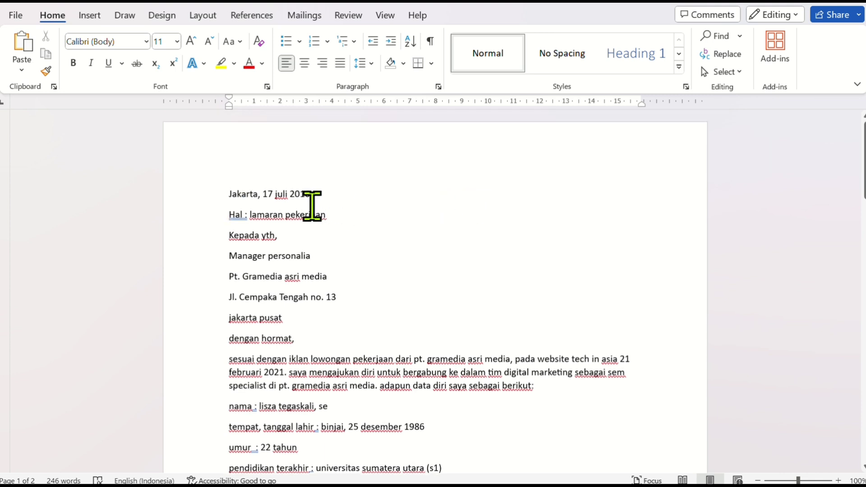
left_click(191, 195)
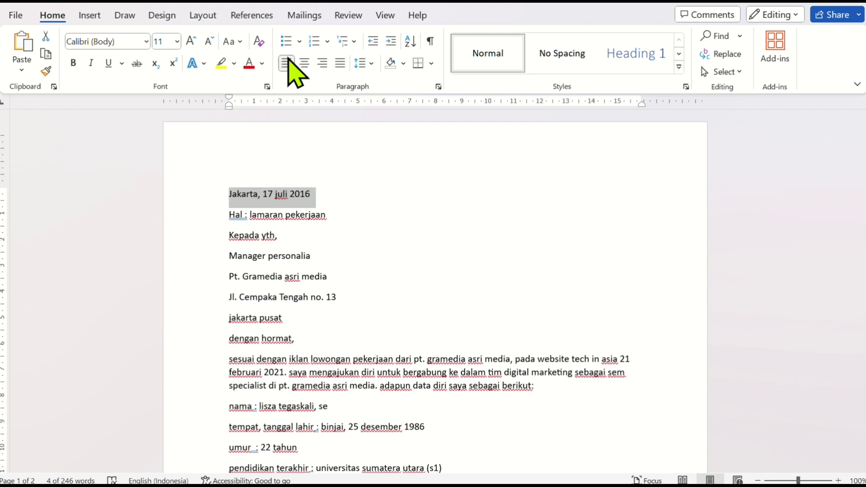
left_click(238, 41)
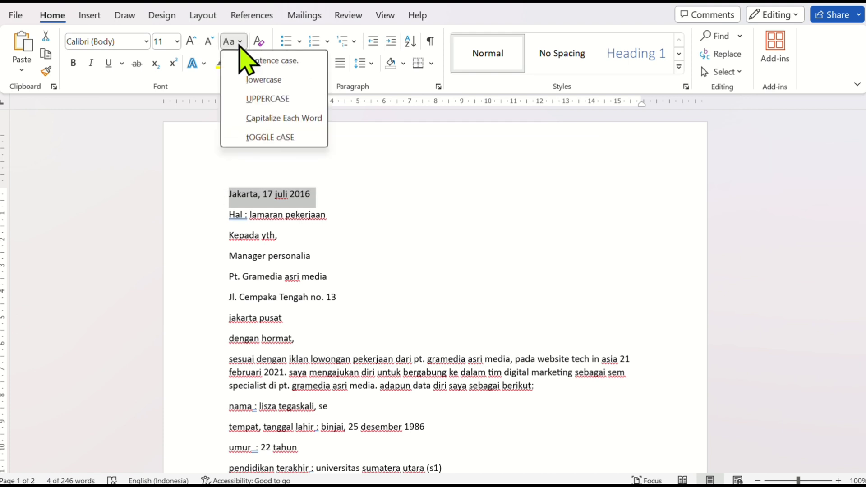
left_click(278, 118)
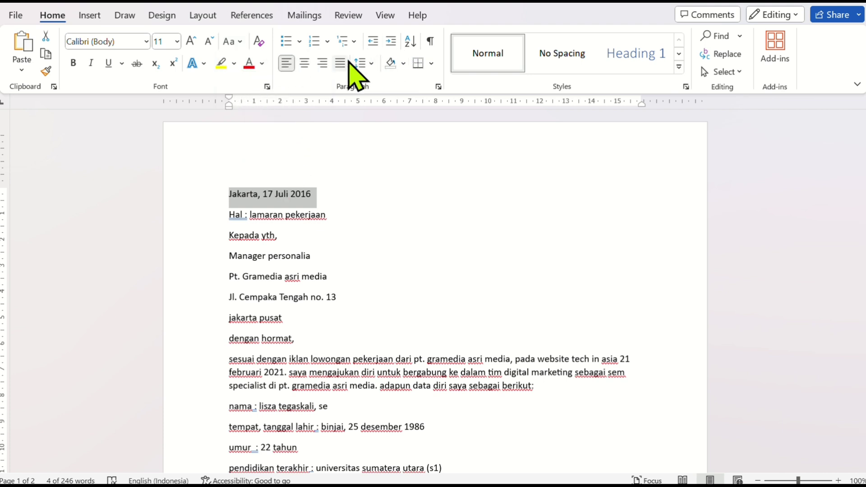
left_click(323, 63)
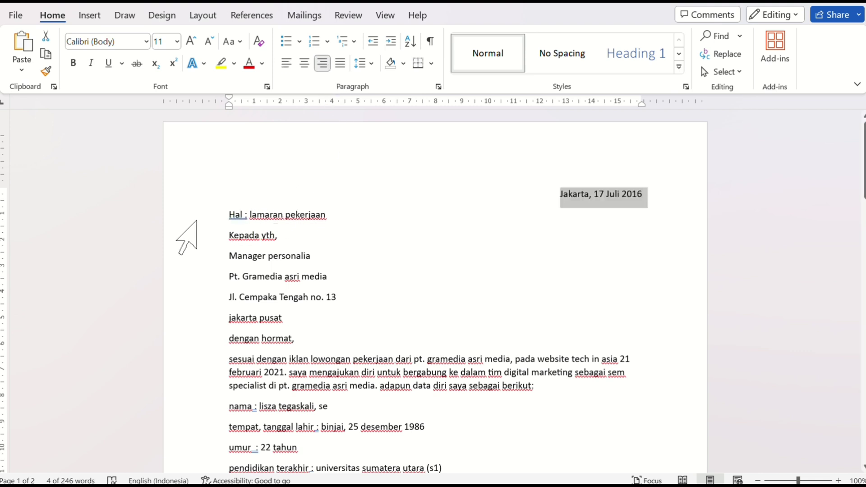
Set the paragraph spacing of the whole letter to 0 pt after and its line spacing to Single
mouse_move(197, 221)
left_mouse_down()
mouse_move(198, 233)
mouse_move(198, 223)
left_mouse_up()
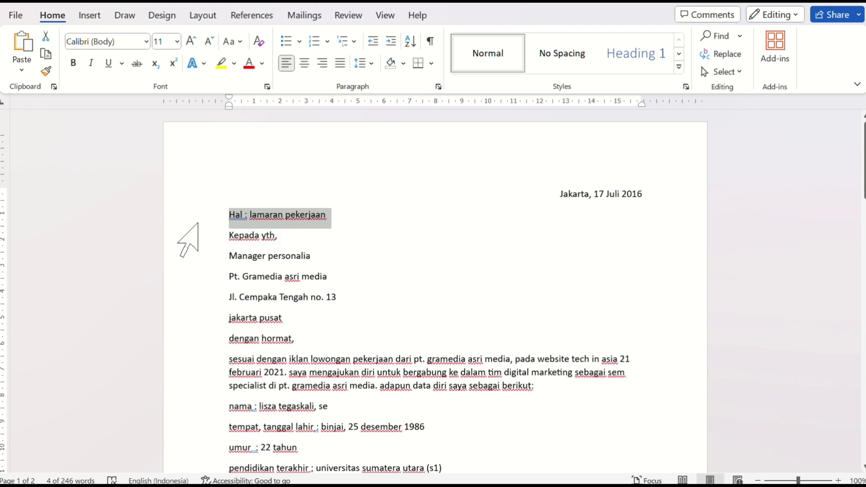
key("ctrl+a")
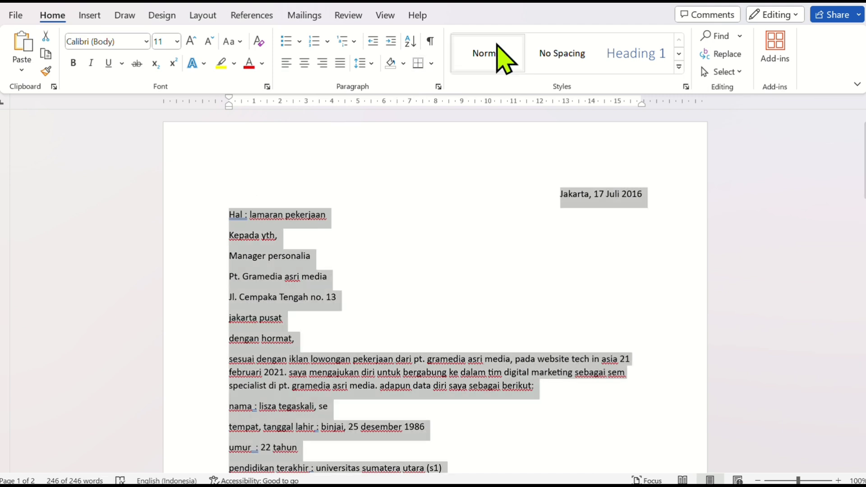
left_click(372, 63)
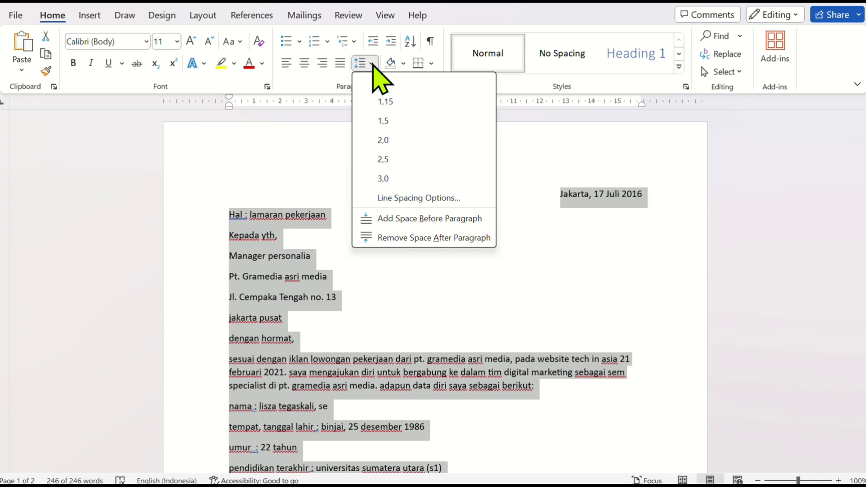
left_click(407, 199)
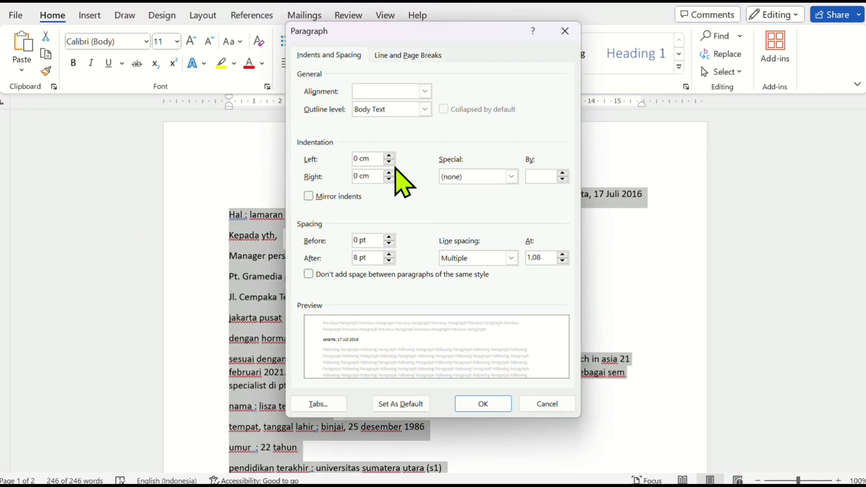
left_click(389, 256)
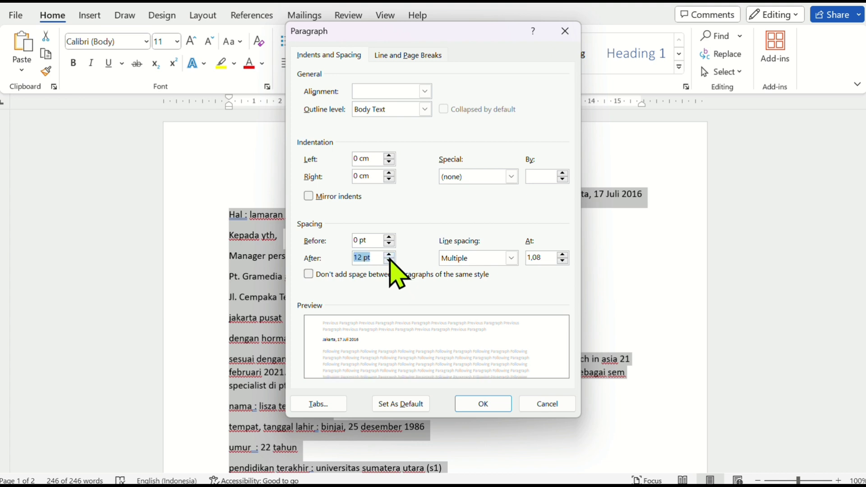
left_click(389, 256)
left_click(389, 256)
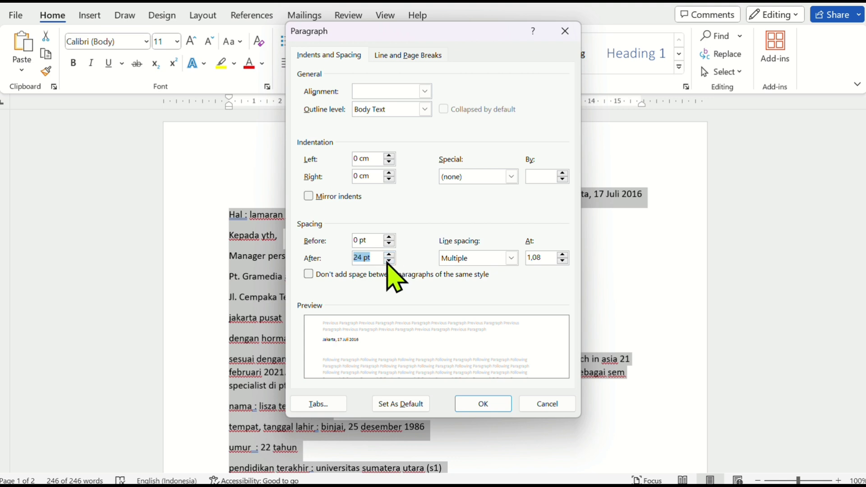
left_click(389, 261)
left_click(389, 261)
left_click(389, 261)
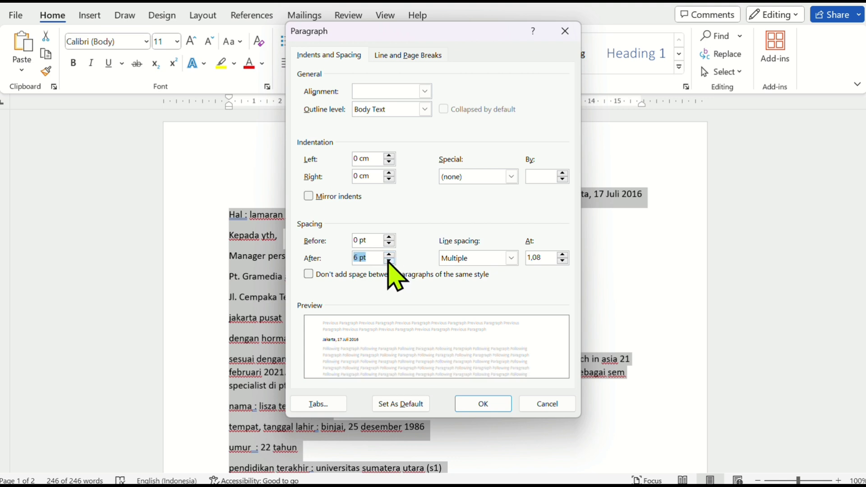
left_click(459, 259)
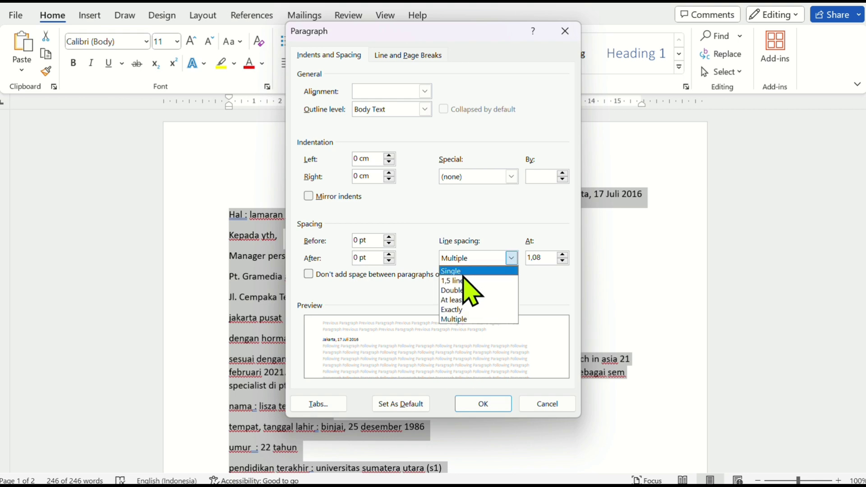
left_click(463, 272)
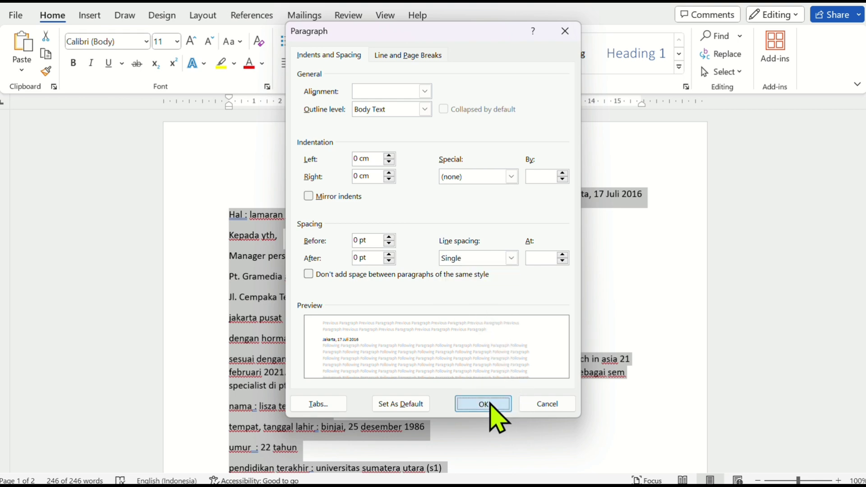
left_click(483, 404)
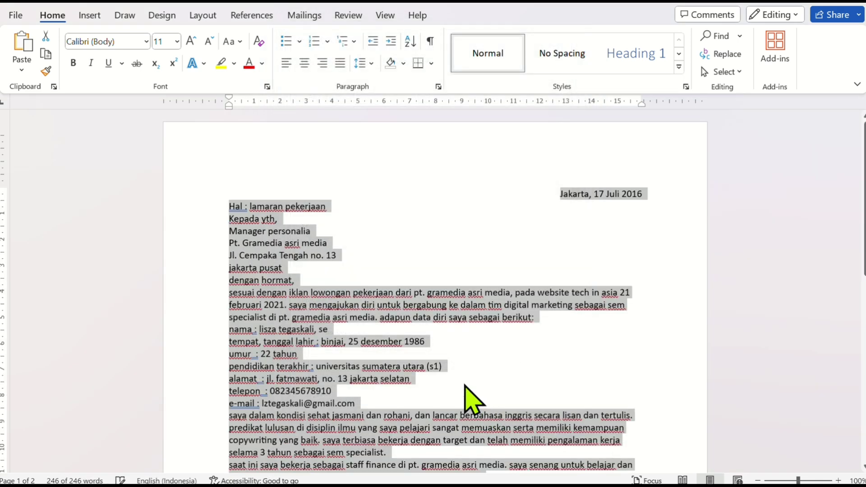
Insert an empty line between the subject line and the "Kepada yth," line
left_click(379, 221)
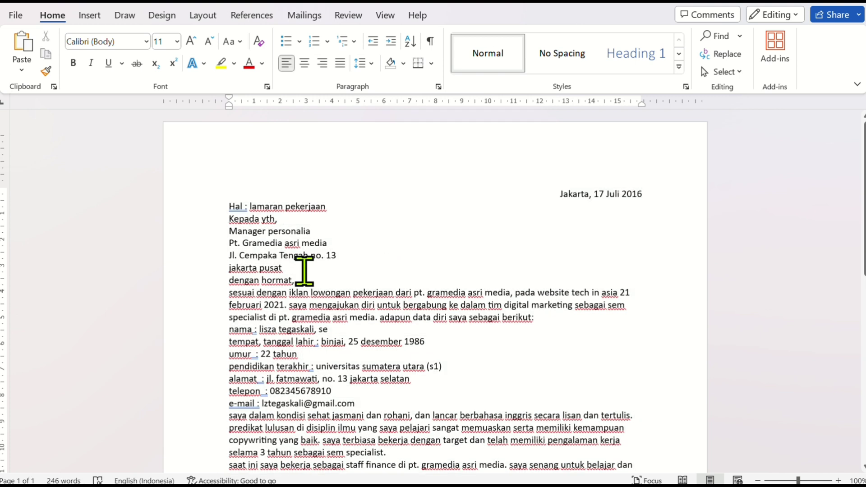
left_click(228, 220)
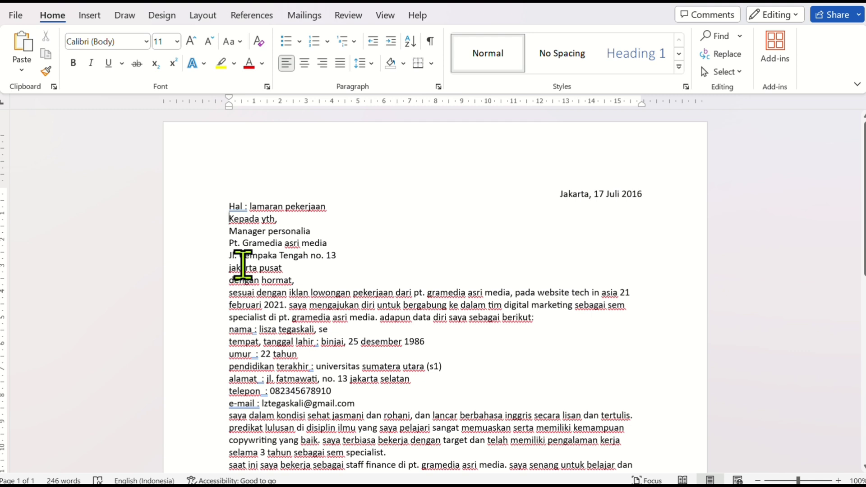
key("Return")
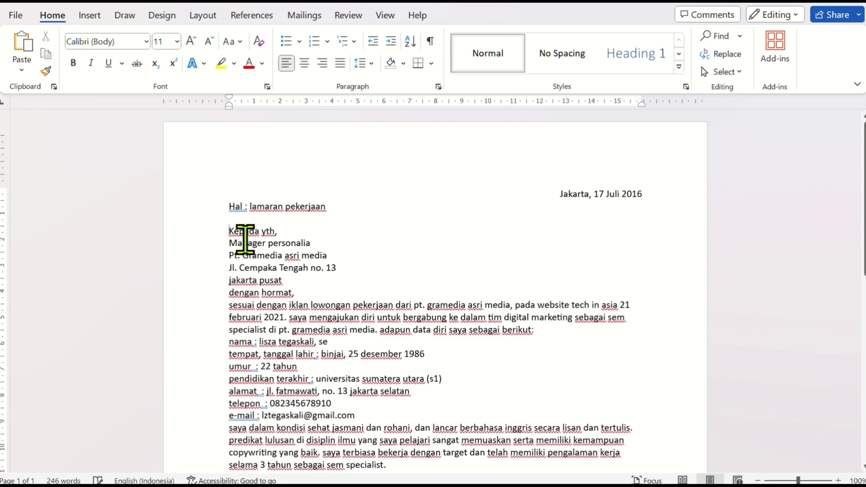
Capitalize each word of the subject line and italicize "Lamaran Pekerjaan" in it
left_click(203, 210)
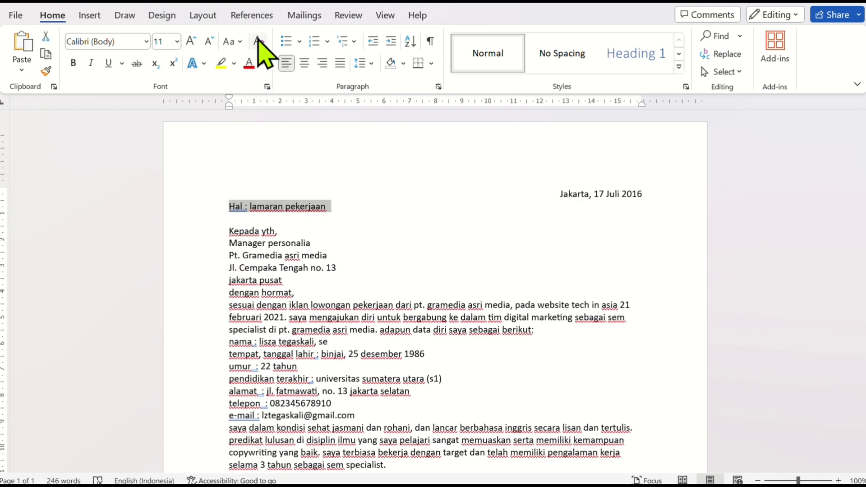
left_click(242, 44)
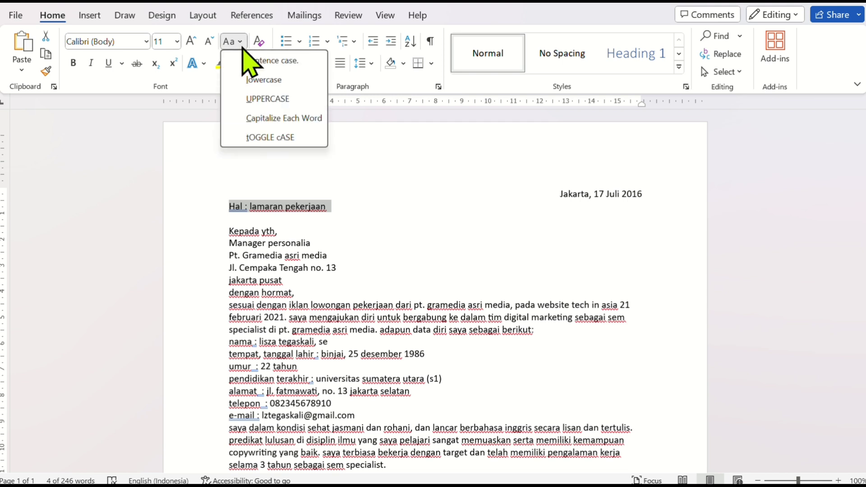
left_click(263, 119)
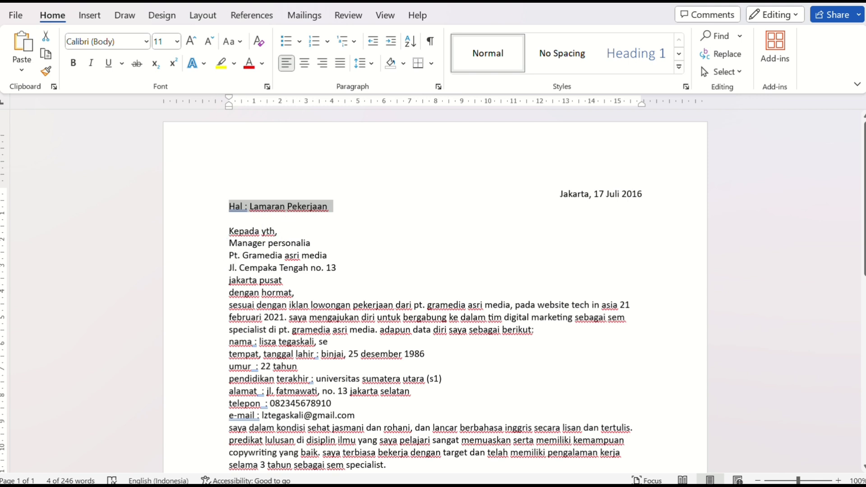
left_click(333, 209)
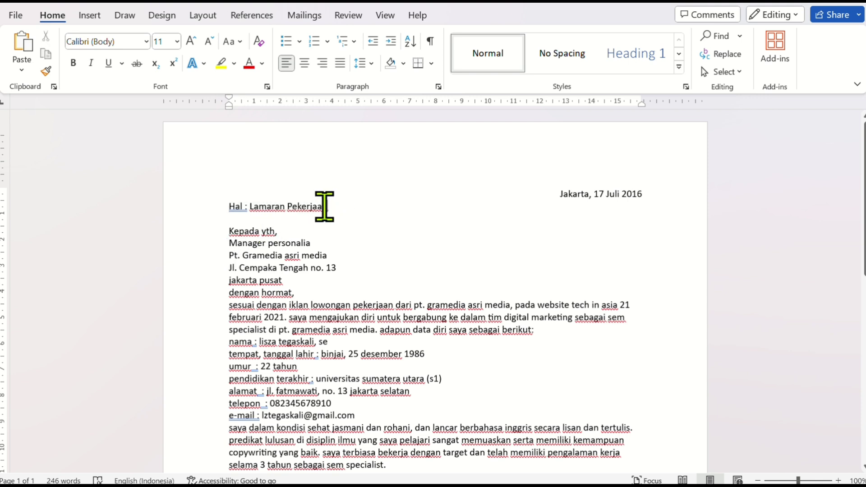
left_click_drag(324, 206, 254, 207)
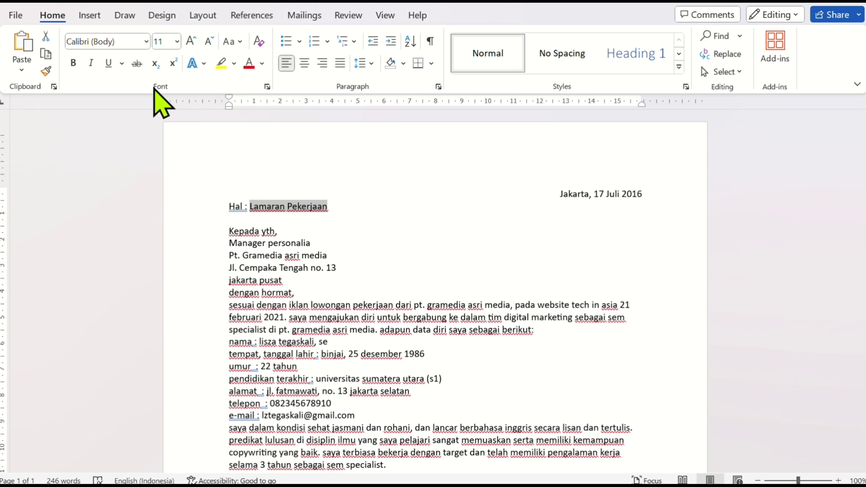
left_click(91, 62)
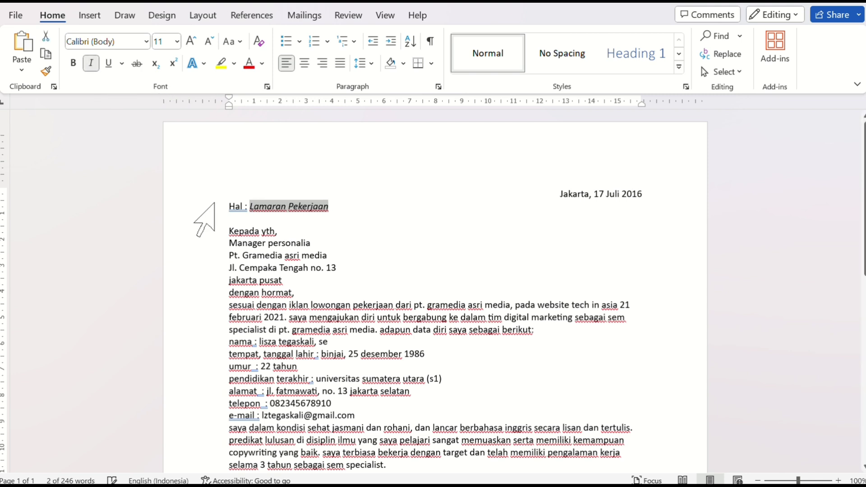
Capitalize each word of the five-line recipient block, from "Kepada yth," through the city line
scroll(236, 223, "down", 1)
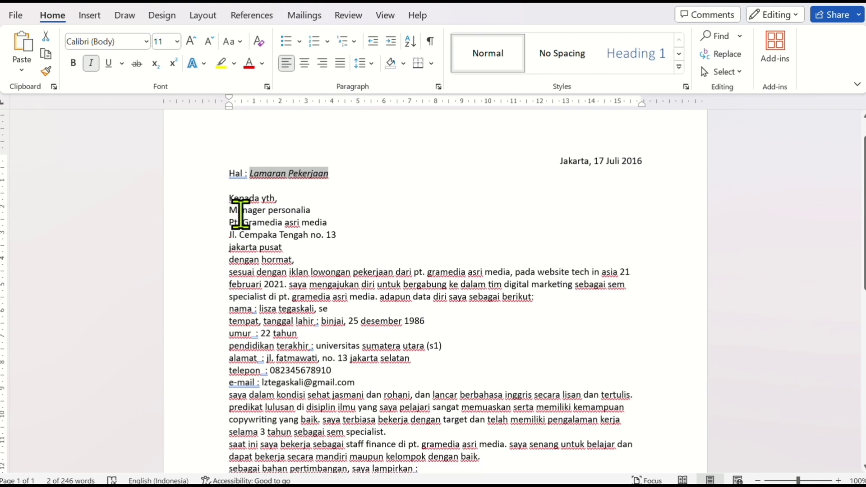
left_click_drag(206, 197, 202, 245)
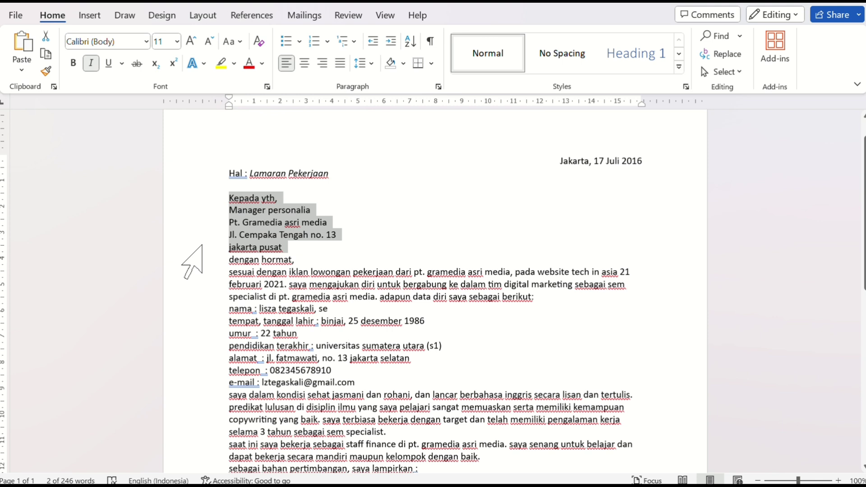
left_click(241, 42)
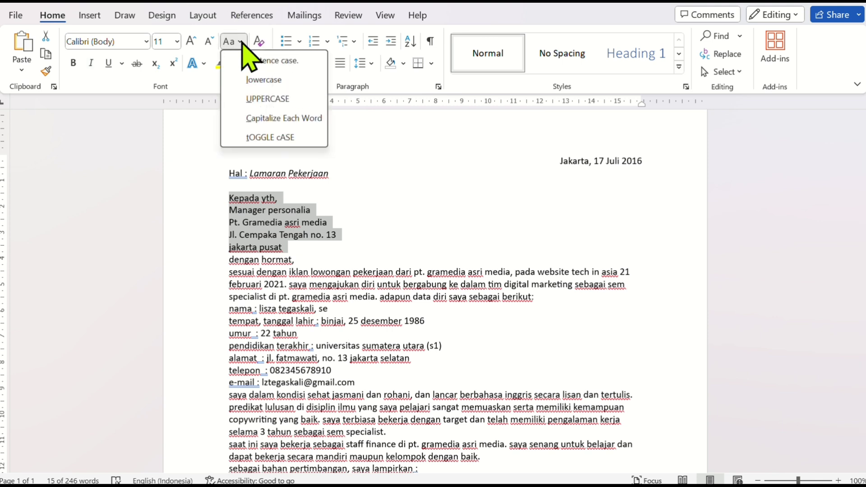
left_click(269, 118)
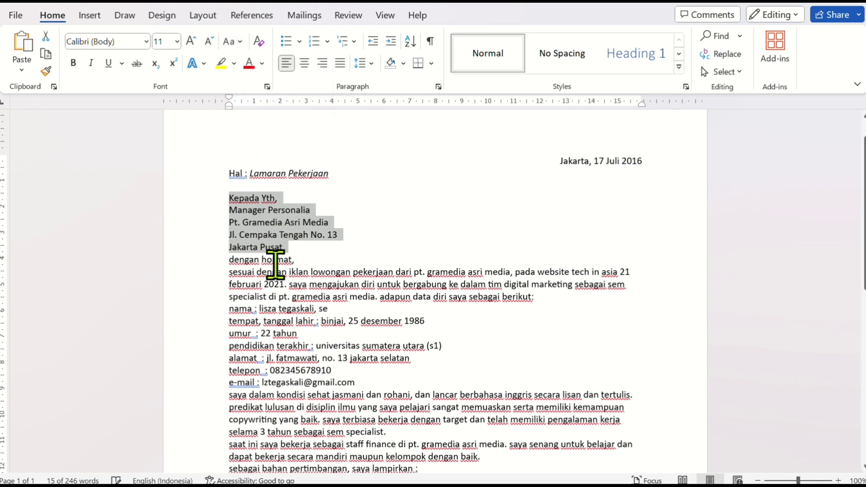
Insert two empty lines between the recipient block and the "dengan hormat," line
left_click(300, 260)
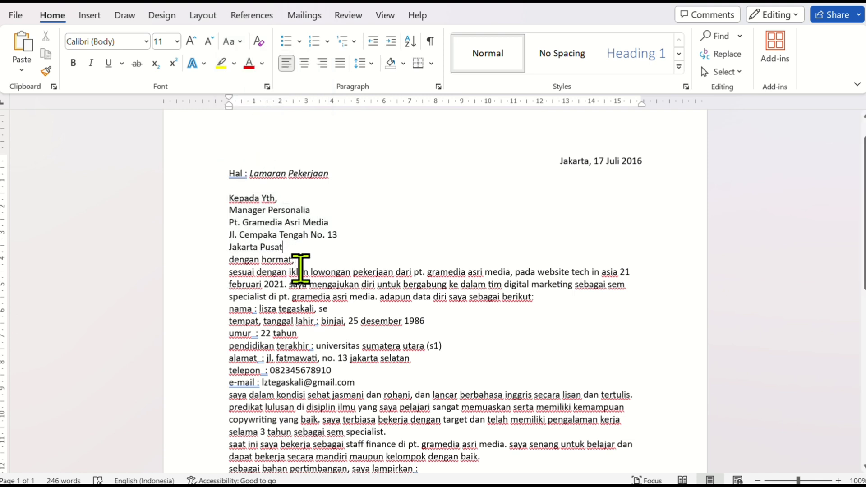
key("Return")
key("Return")
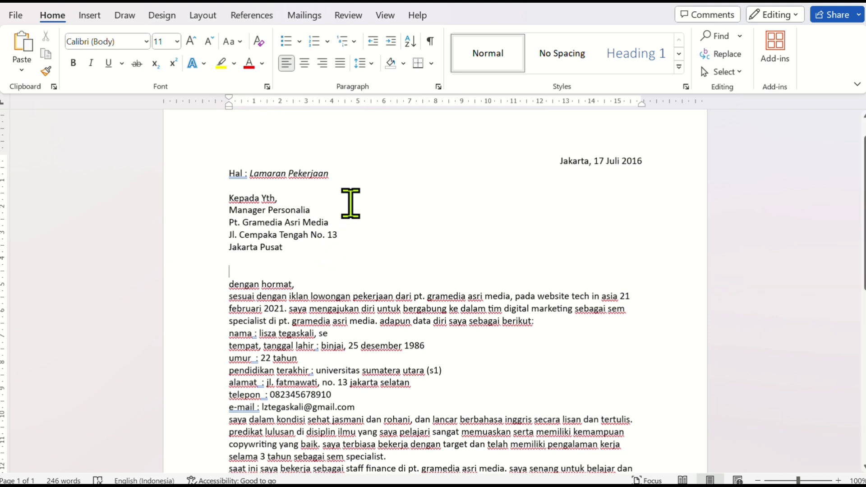
Make the company line "Pt. Gramedia Asri Media" in the recipient block bold and change its "Pt" to uppercase
left_click(184, 220)
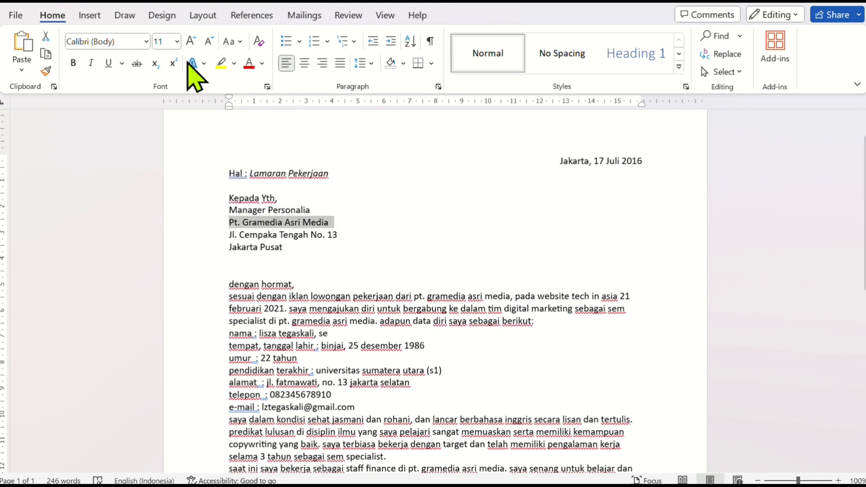
left_click(73, 63)
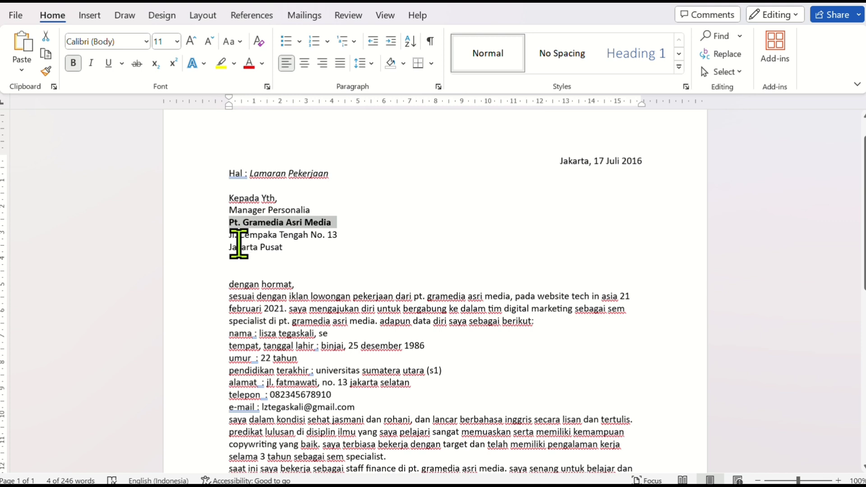
left_click(235, 222)
double_click(234, 222)
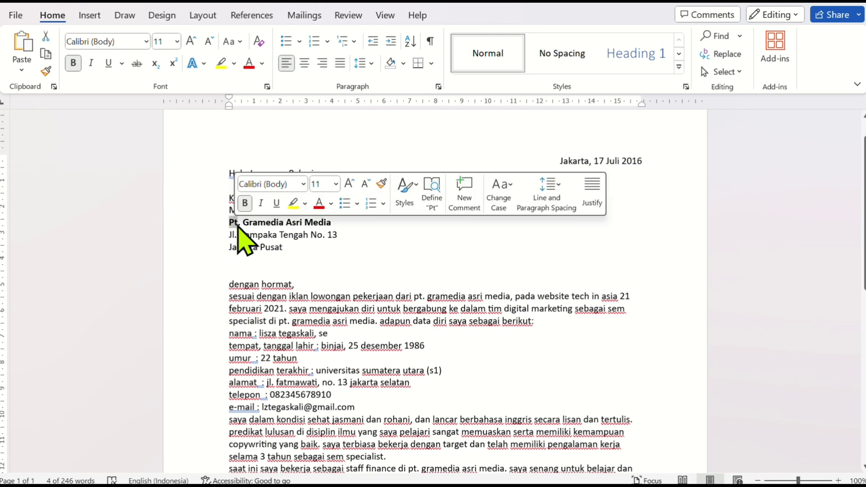
left_click(245, 39)
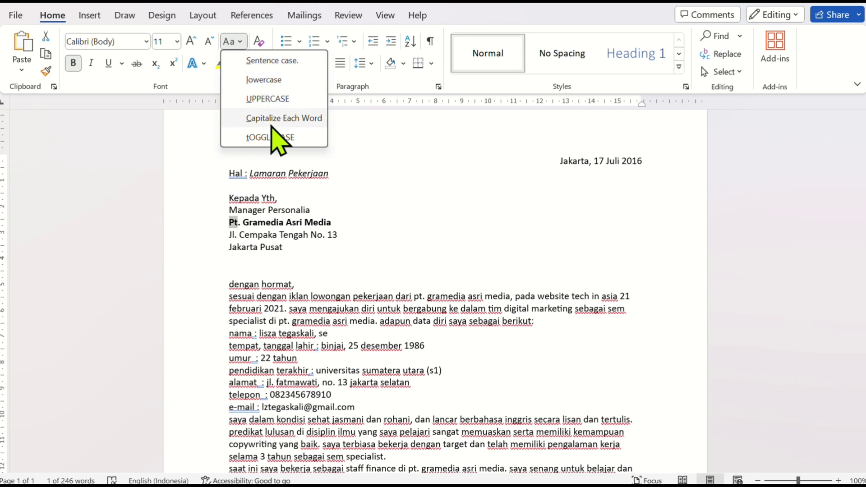
left_click(269, 99)
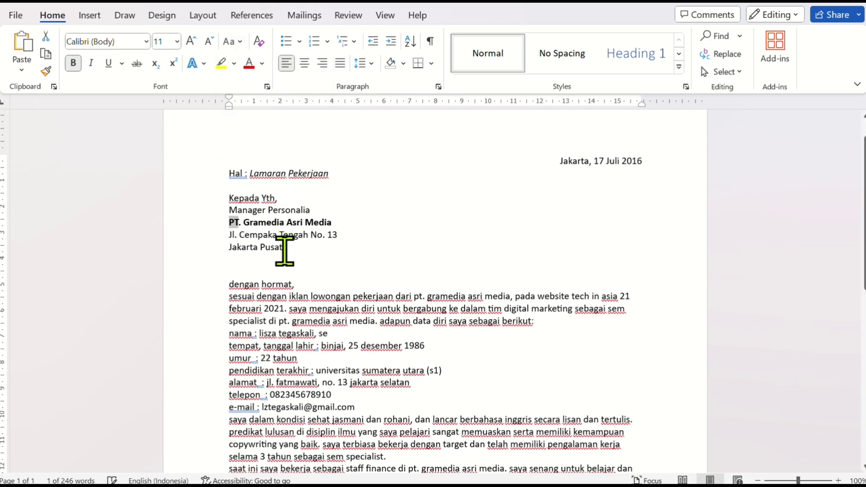
Apply sentence case to the "dengan hormat," line and the opening paragraph that ends with "sebagai berikut:"
left_click(301, 259)
scroll(307, 256, "down", 1)
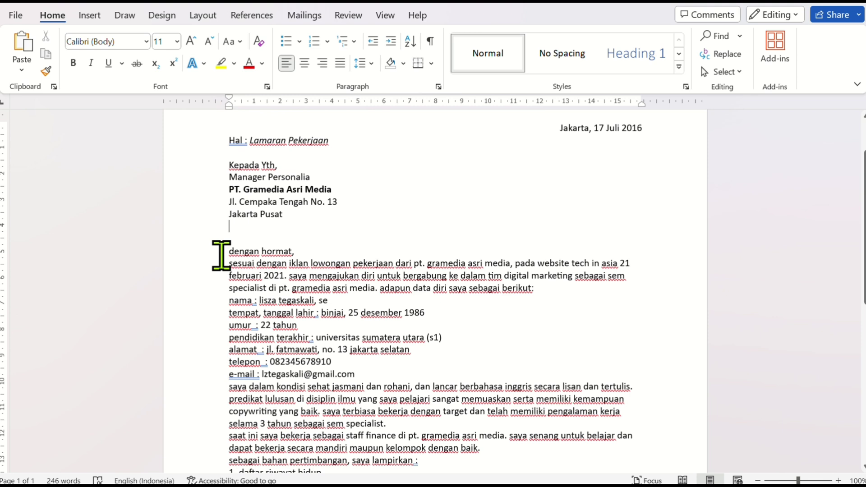
left_click_drag(204, 257, 203, 291)
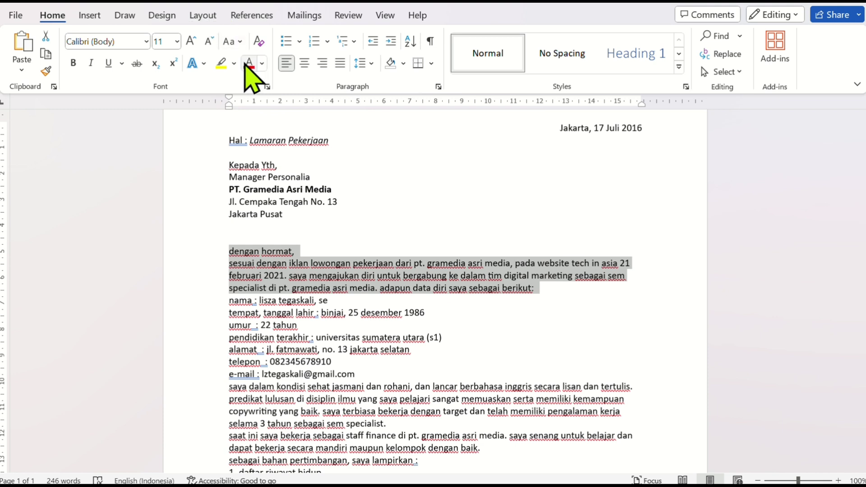
left_click(239, 41)
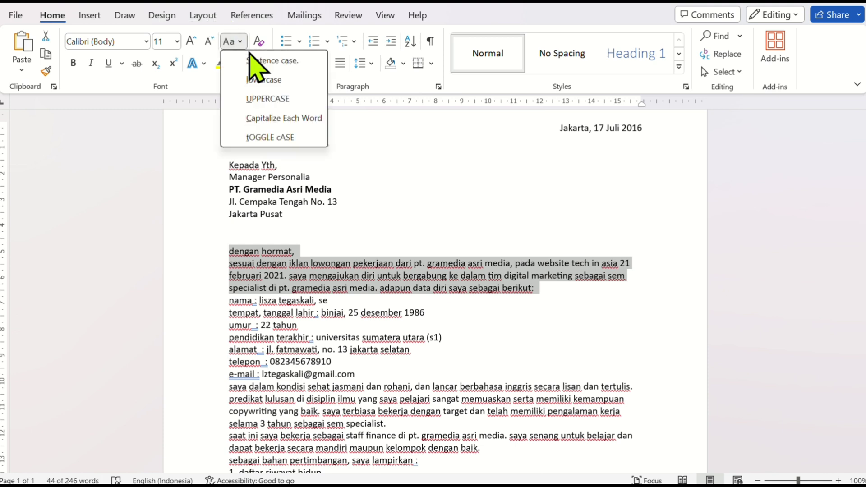
left_click(259, 60)
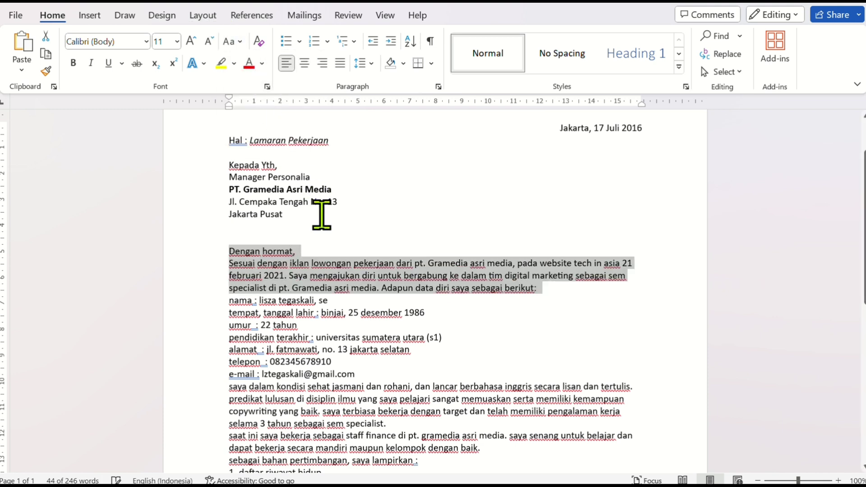
left_click(331, 287)
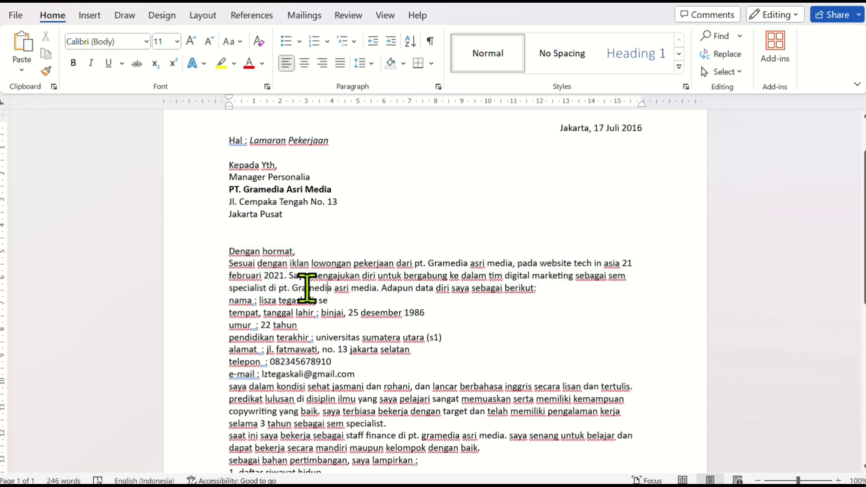
Change both occurrences of "pt" before "Gramedia" in the opening paragraph to uppercase
double_click(422, 267)
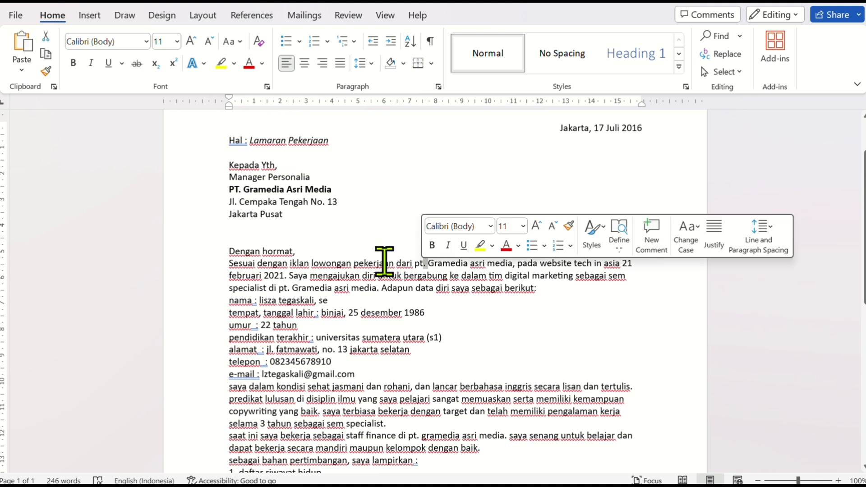
double_click(422, 267)
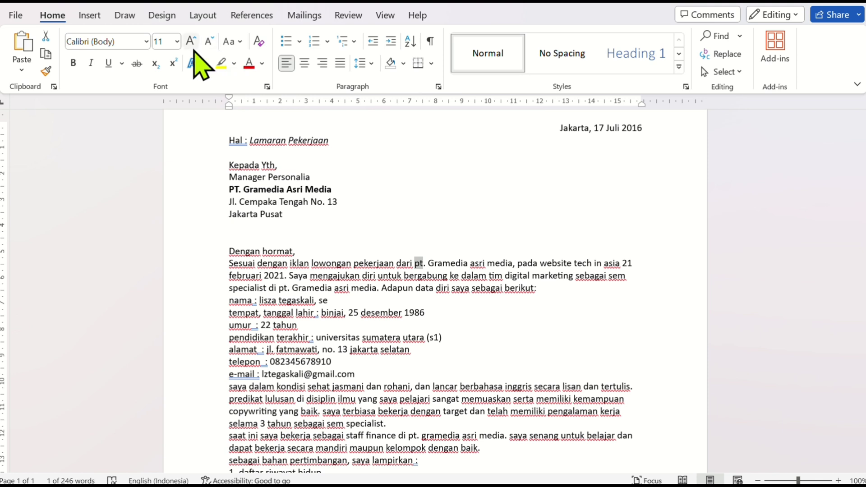
left_click(236, 41)
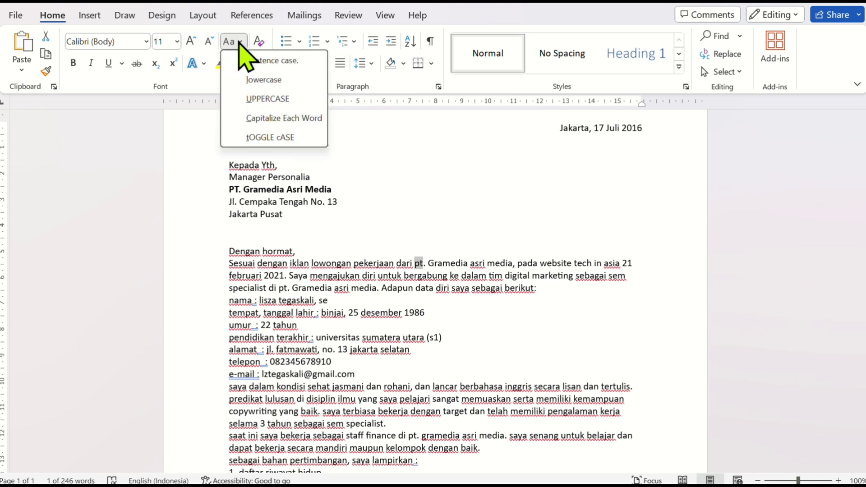
left_click(256, 98)
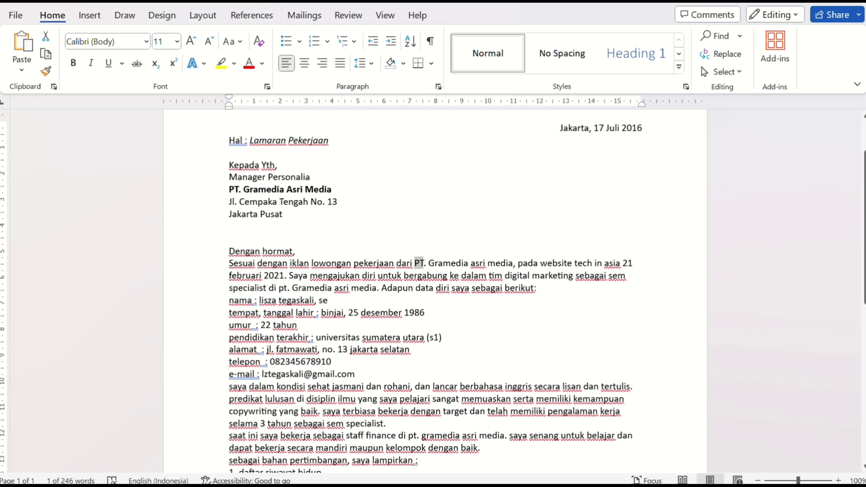
double_click(282, 288)
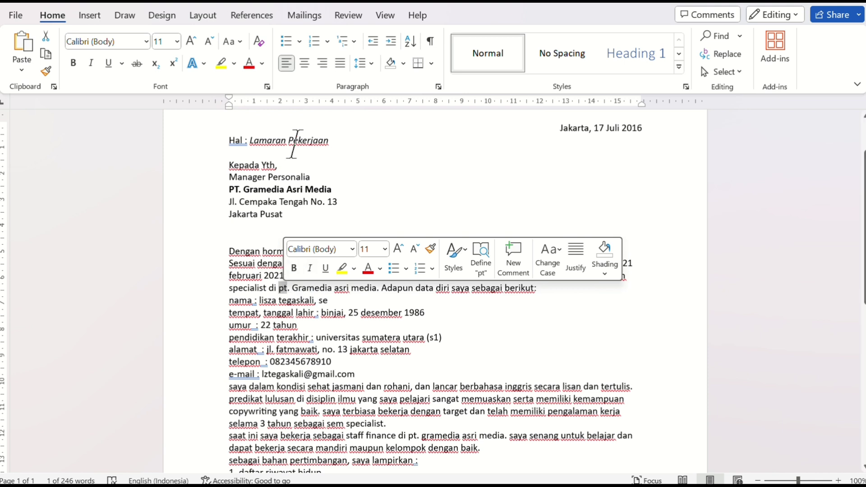
left_click(240, 41)
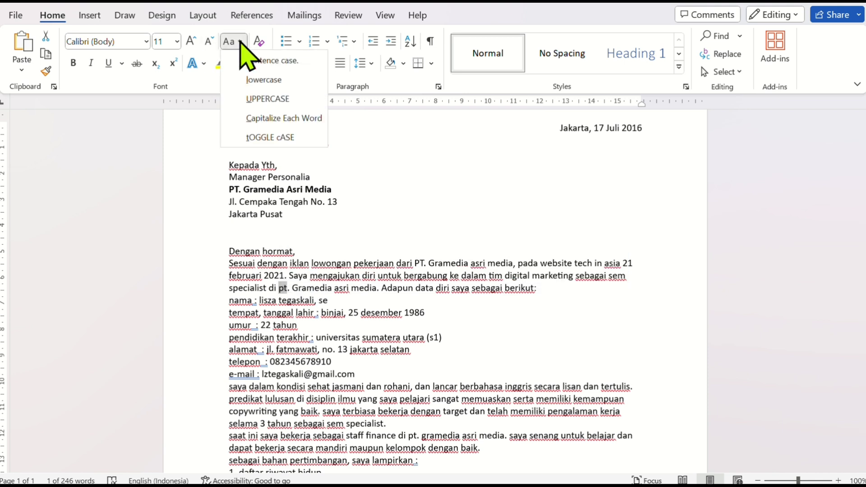
left_click(255, 101)
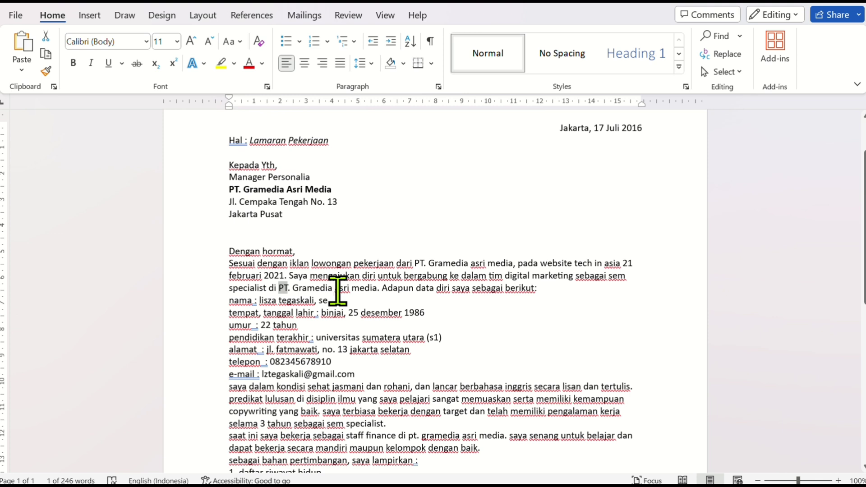
Capitalize each word of "asri media" in both mentions of the company in the opening paragraph
left_click_drag(336, 288, 370, 289)
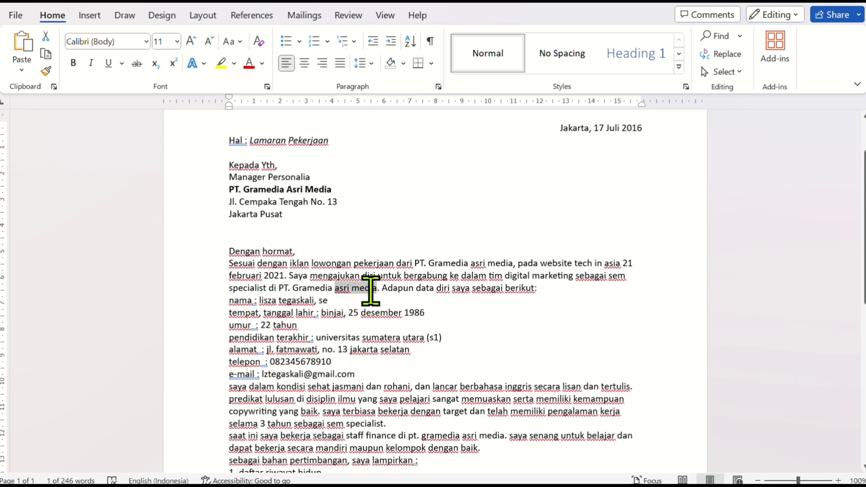
left_click(238, 42)
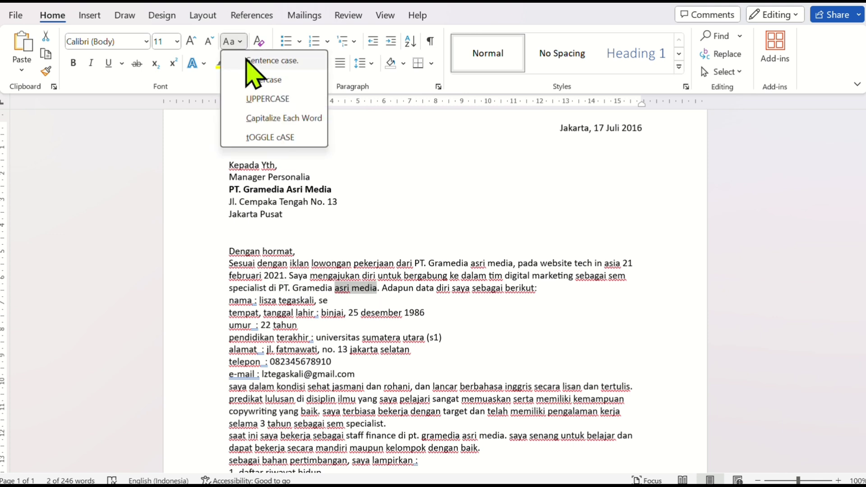
left_click(269, 119)
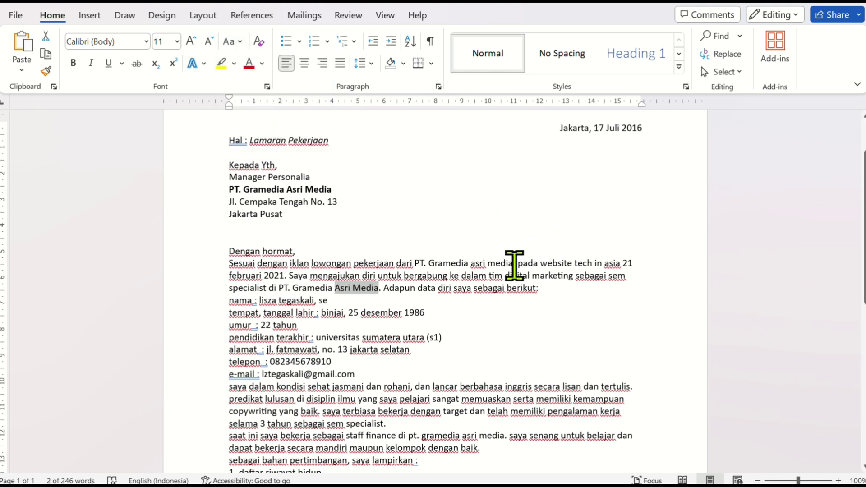
left_click_drag(514, 266, 476, 265)
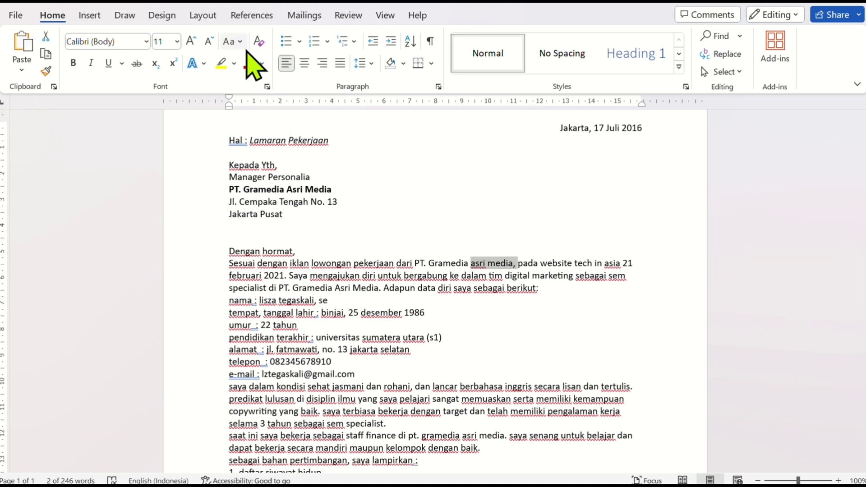
left_click(234, 41)
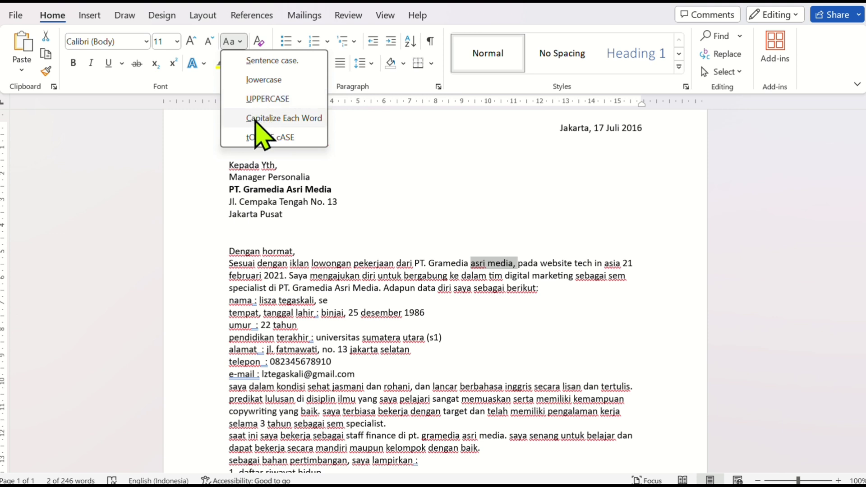
left_click(256, 119)
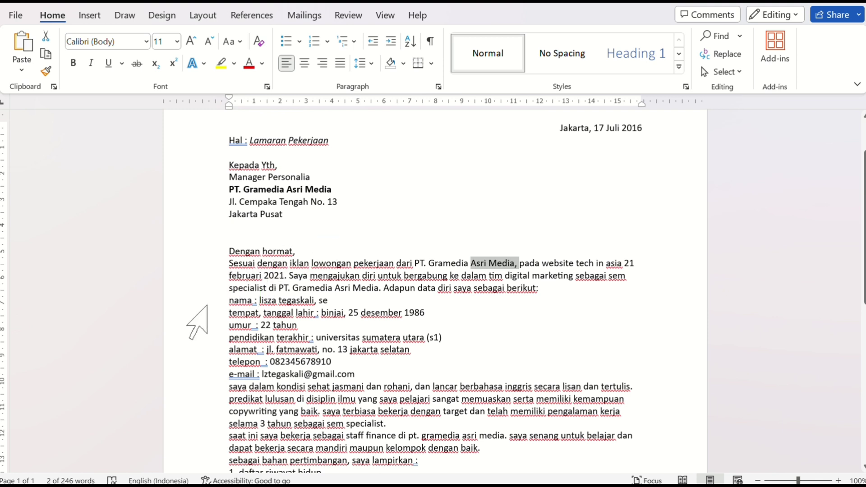
Capitalize each word of the seven personal-data lines, from "nama" through "e-mail"
scroll(207, 306, "down", 3)
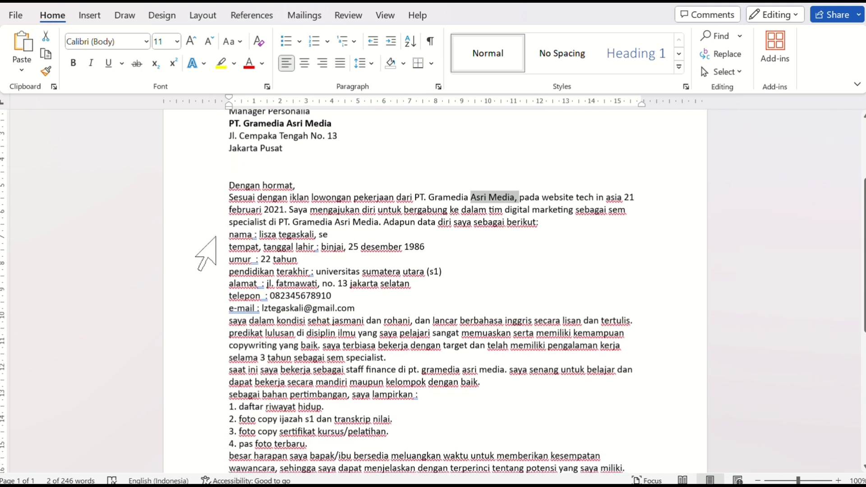
left_click_drag(217, 235, 222, 310)
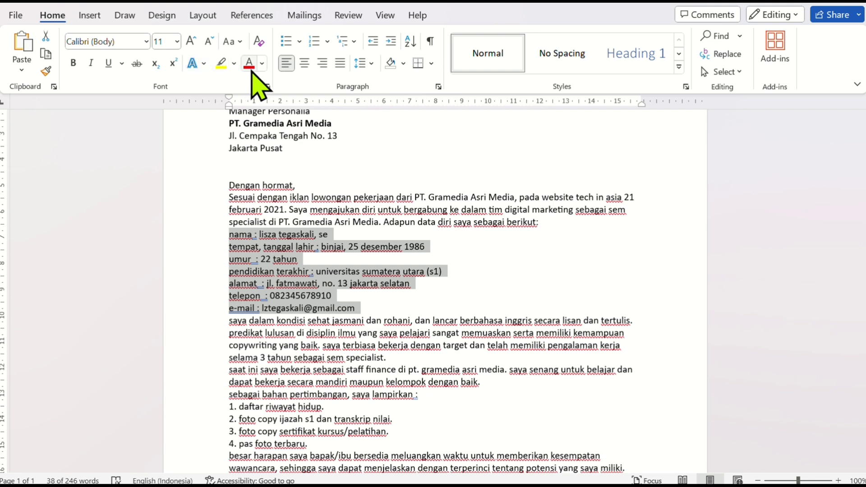
left_click(232, 41)
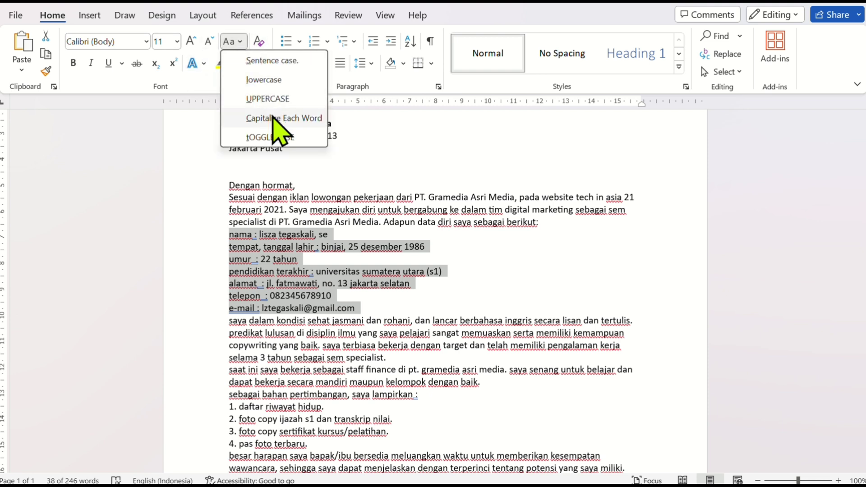
left_click(248, 118)
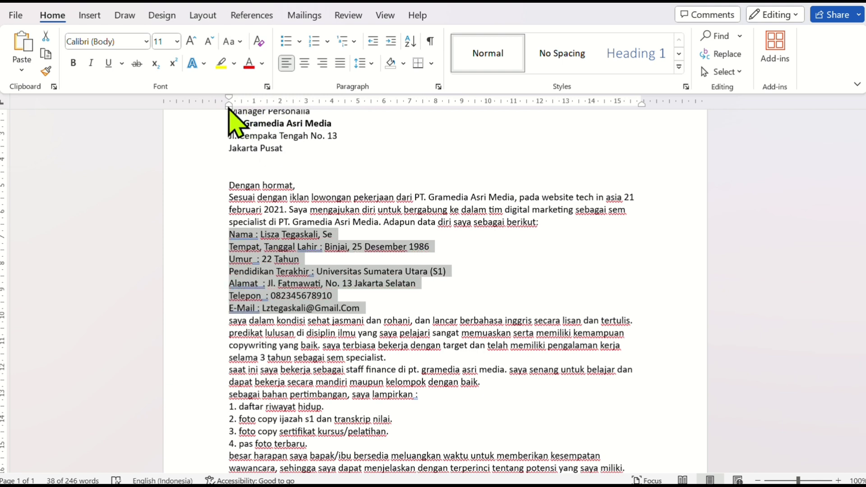
Indent the personal-data lines to 1 cm and insert an empty line before the "saya dalam kondisi sehat" paragraph
mouse_move(228, 106)
left_mouse_down()
mouse_move(248, 120)
mouse_move(256, 115)
left_mouse_up()
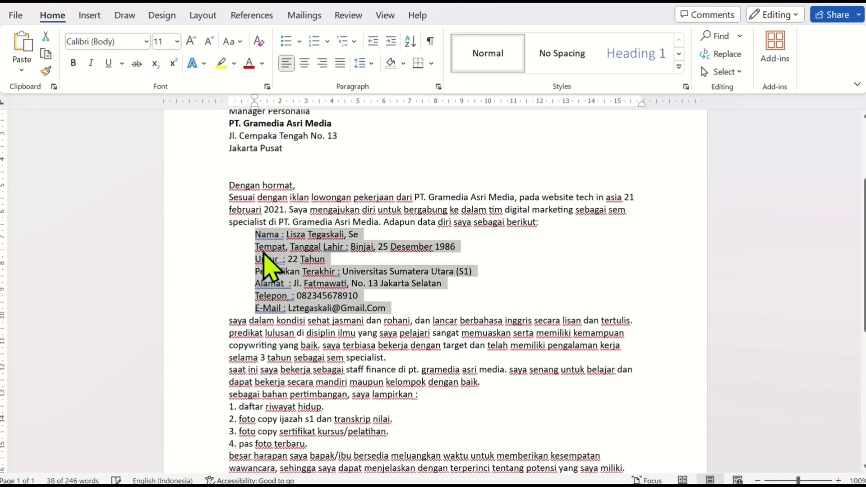
left_click(226, 324)
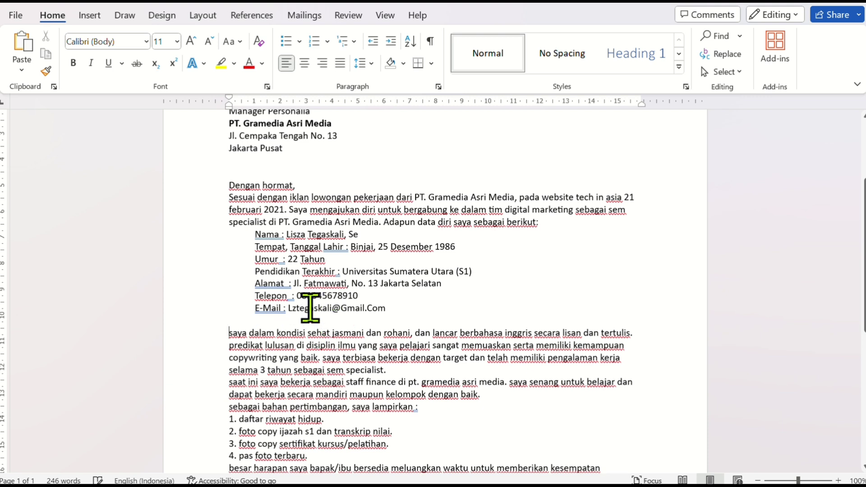
key("Return")
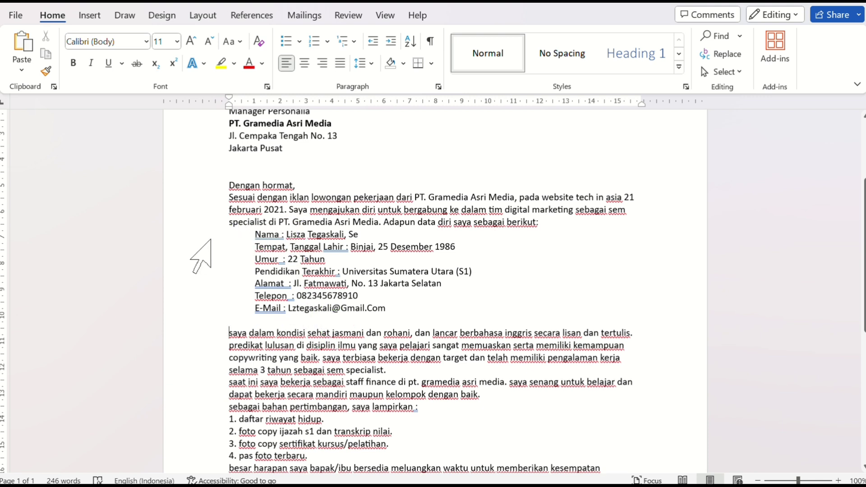
Set a left tab stop at about 5.25 cm for the personal-data lines and align the "Nama" line's colon to it
left_click_drag(181, 233, 177, 310)
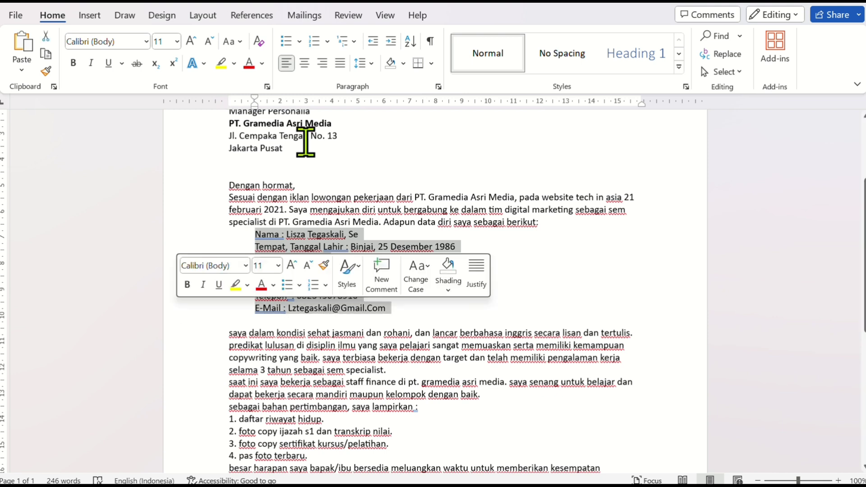
left_click(365, 103)
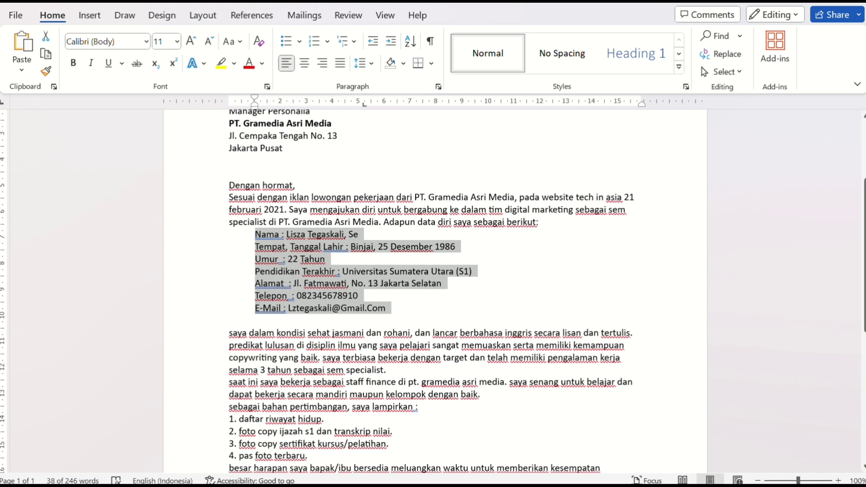
left_click(292, 273)
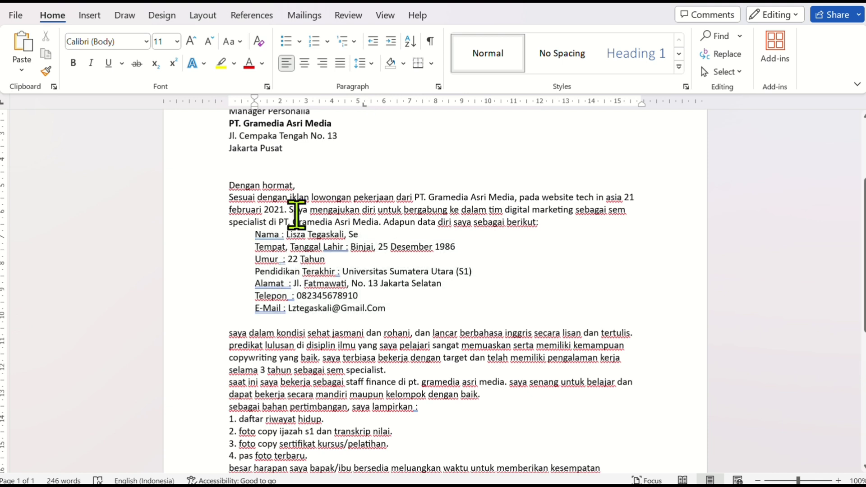
key("Right")
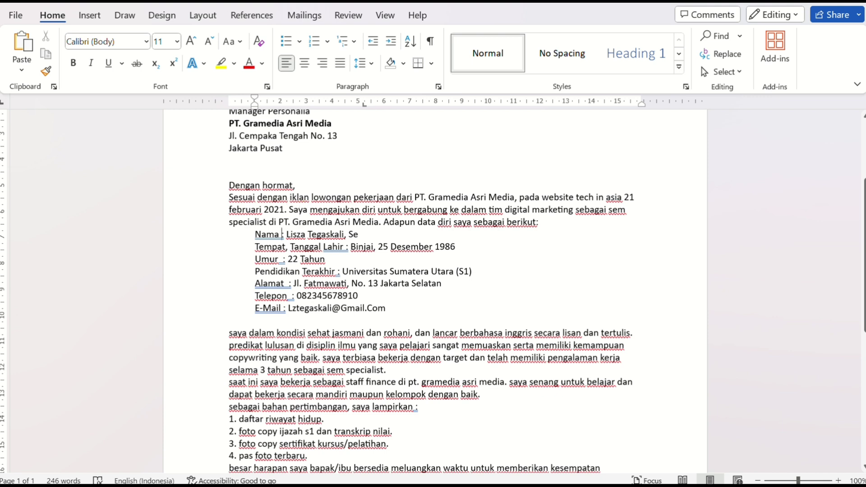
key("Tab")
key("Tab")
key("Tab")
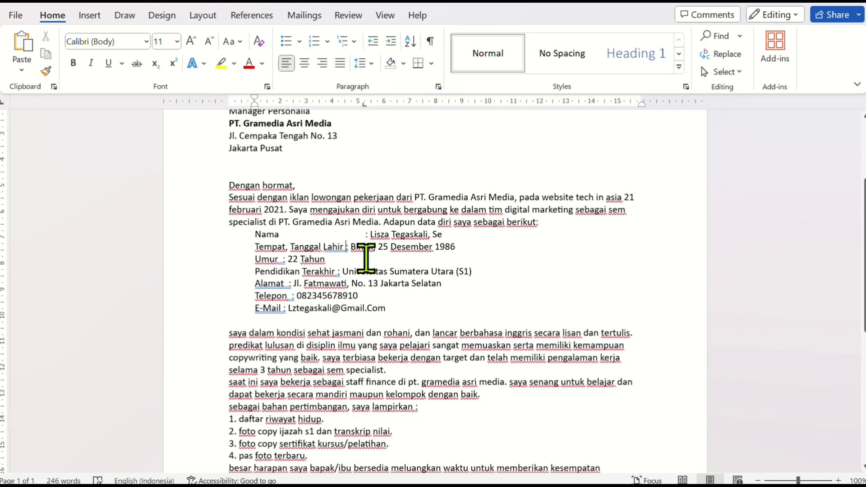
Align the colons of the personal-data lines from "Tempat, Tanggal Lahir" through "E-Mail" to the existing tab stop
key("Tab")
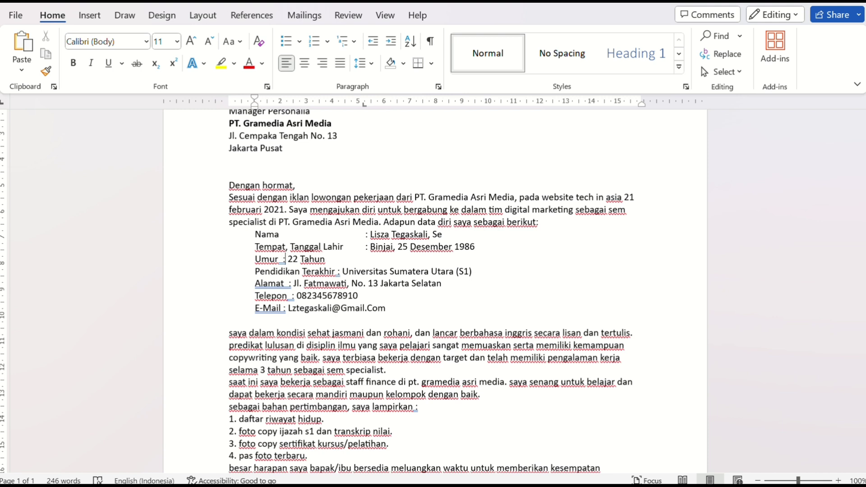
key("Tab")
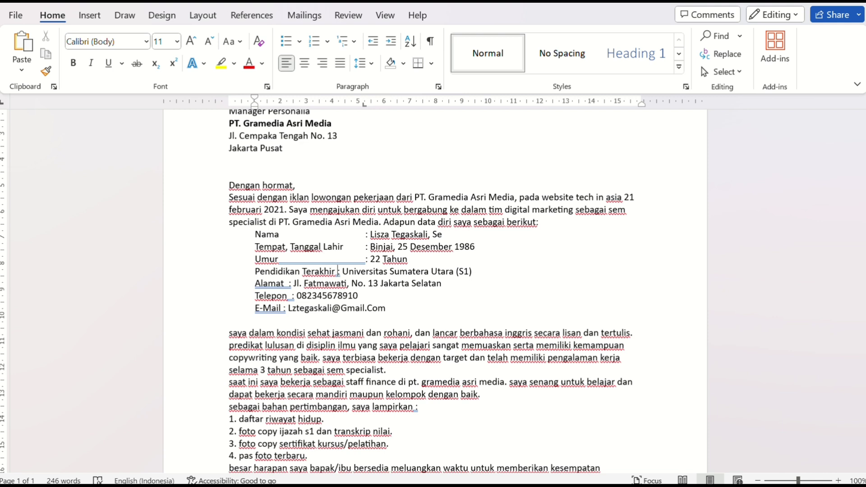
key("Tab")
key("Down")
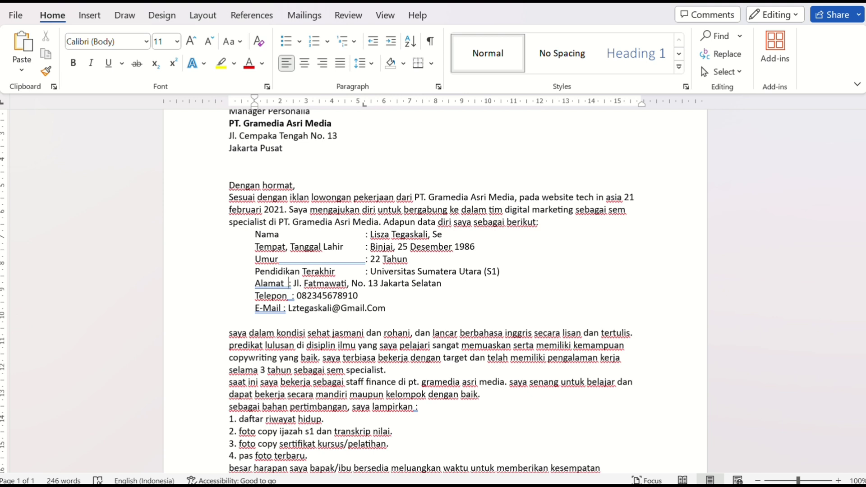
key("Tab")
key("Down")
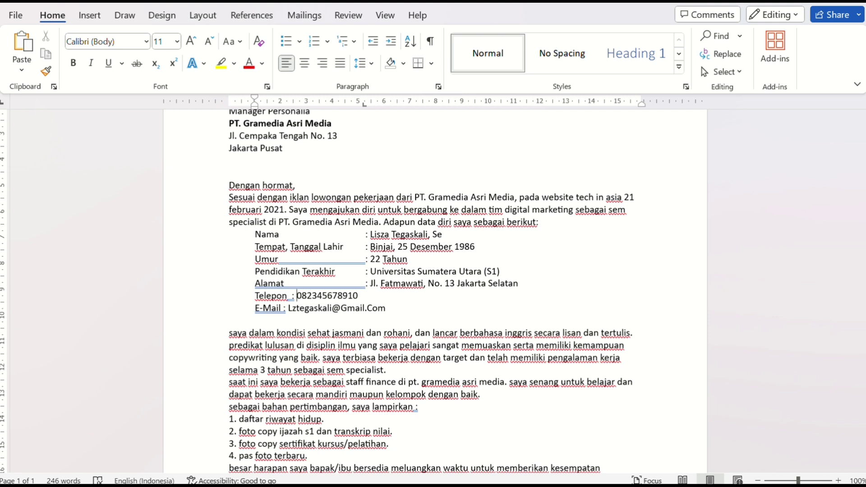
key("Tab")
key("Down")
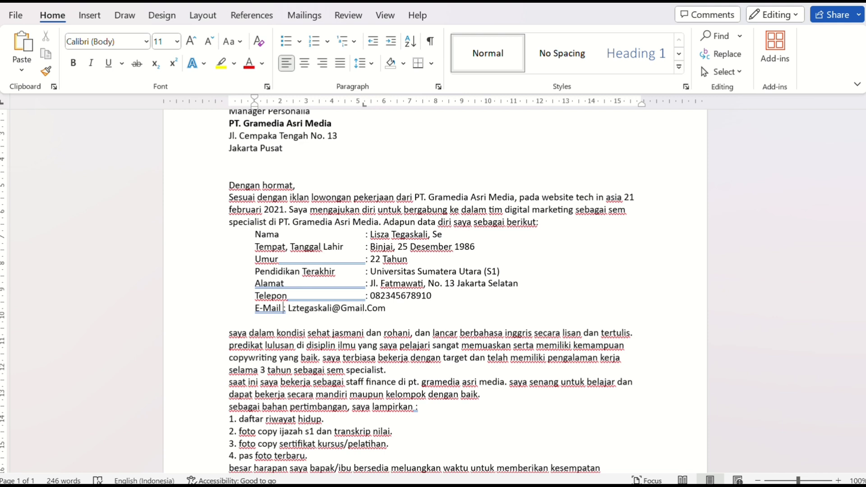
key("Tab")
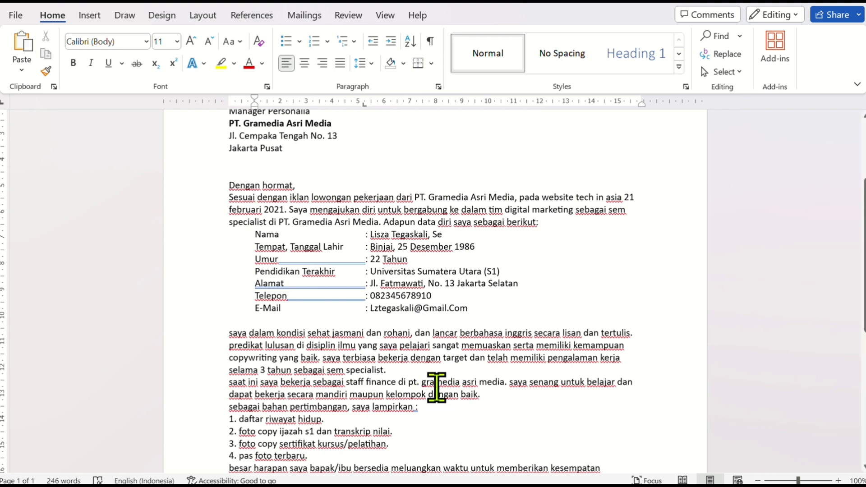
Convert the whole e-mail line to lowercase and capitalize only "Mail" in its label so it reads "e-Mail"
left_click(242, 315)
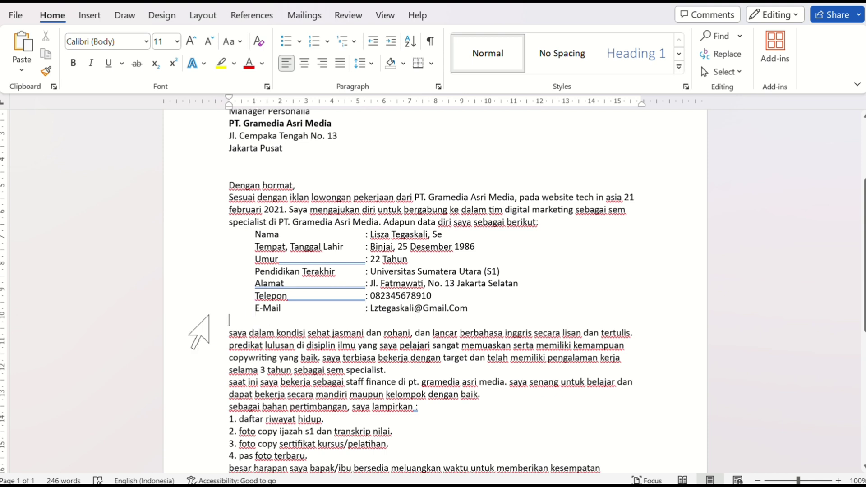
left_click(193, 317)
left_click(191, 308)
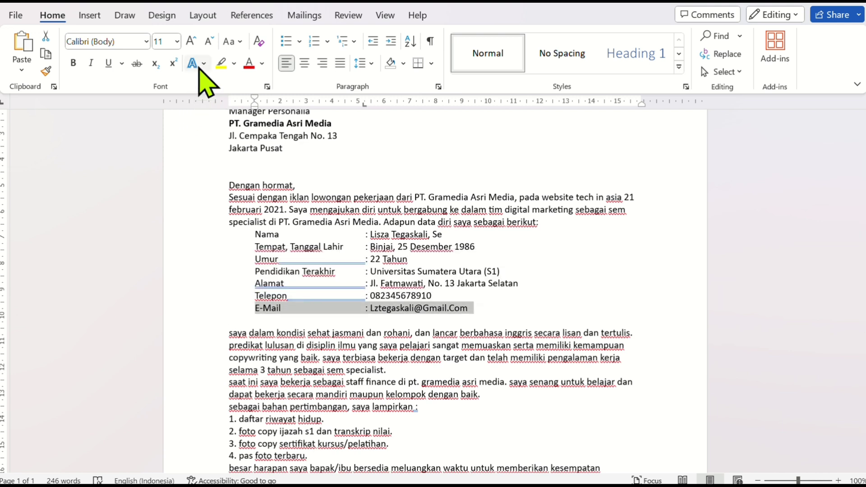
left_click(239, 42)
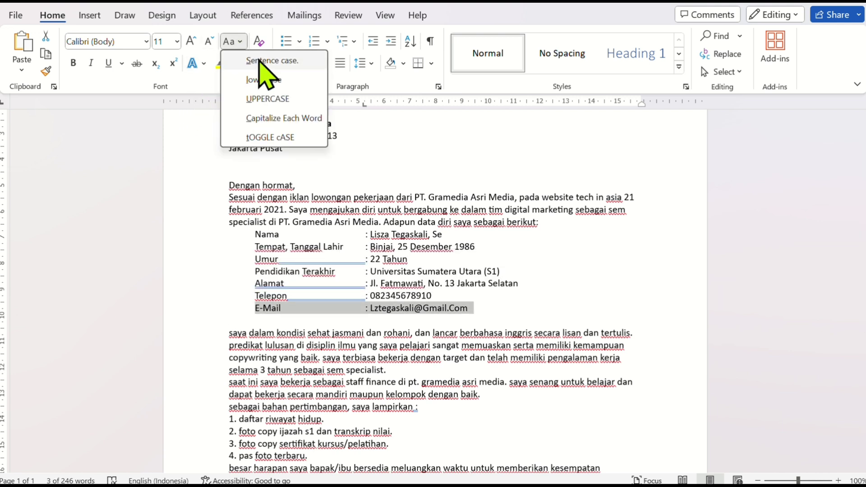
left_click(280, 83)
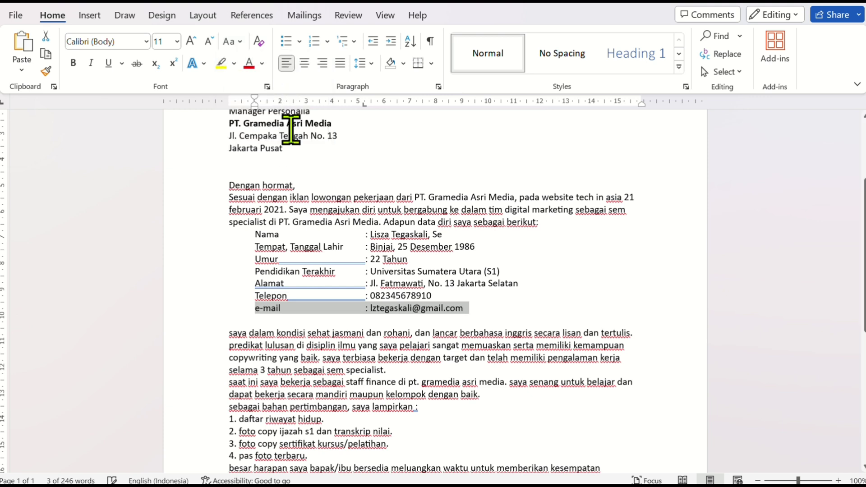
left_click(280, 329)
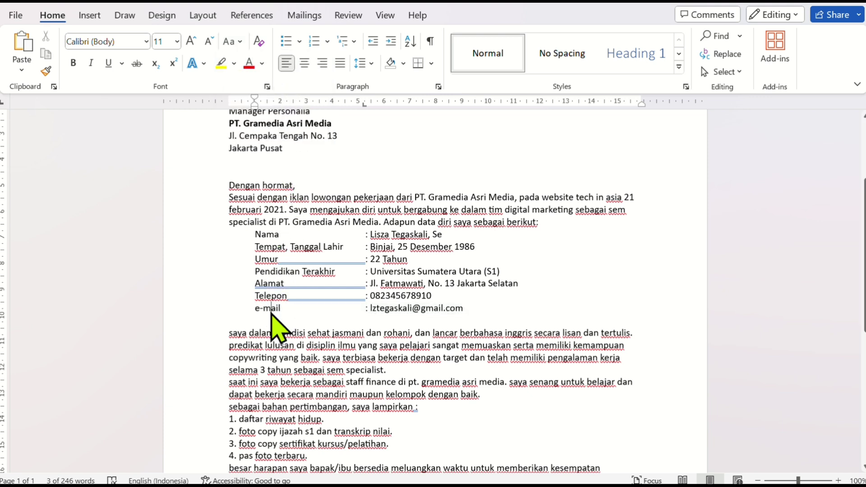
left_click(244, 39)
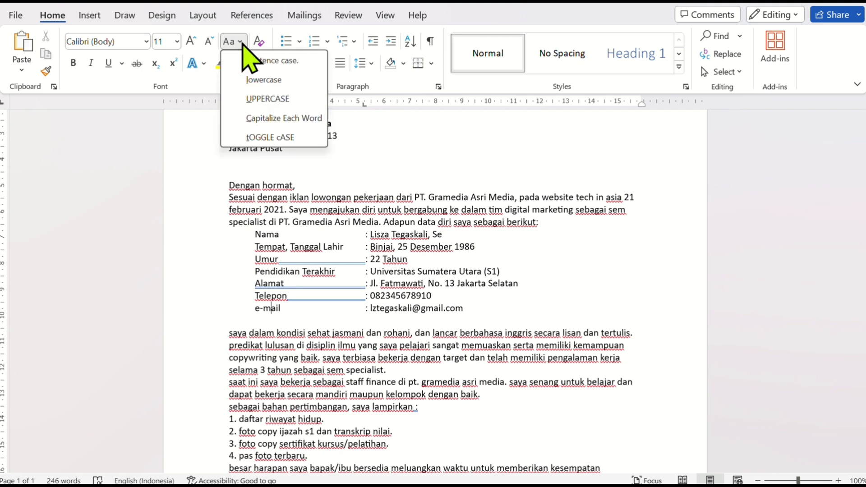
left_click(260, 118)
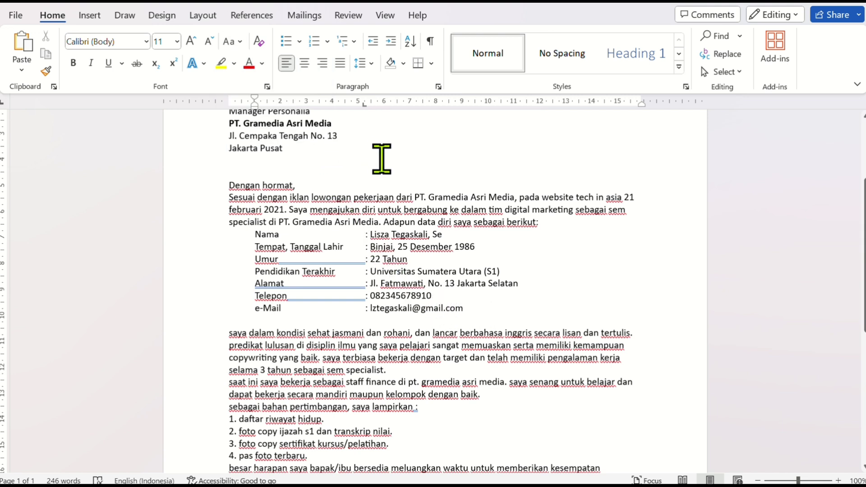
Change the academic title "Se" after the applicant's name in the "Nama" line to uppercase "SE"
scroll(422, 194, "down", 1)
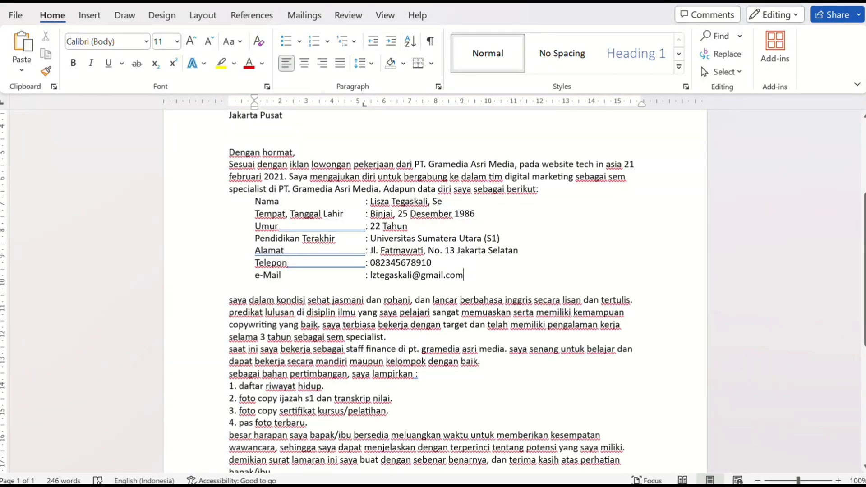
double_click(431, 213)
double_click(436, 201)
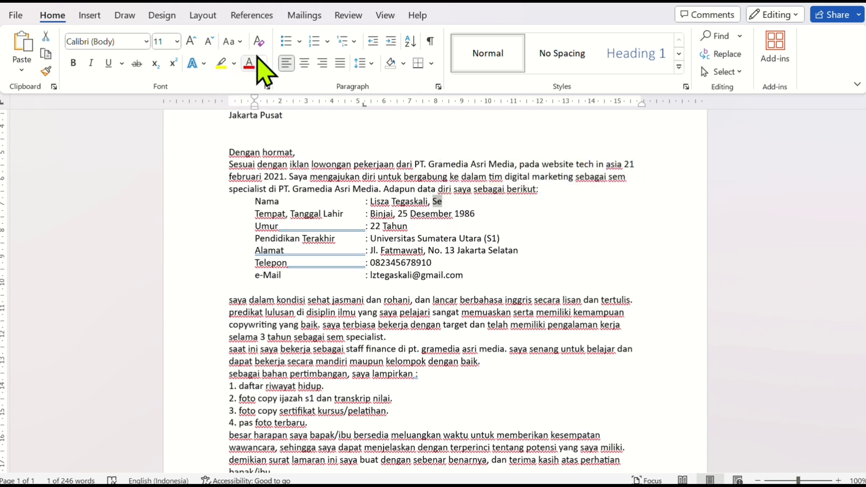
left_click(239, 41)
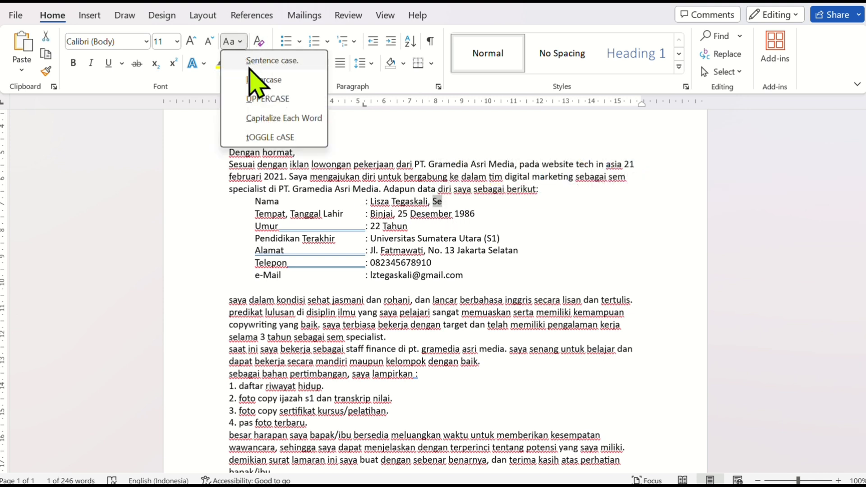
left_click(265, 99)
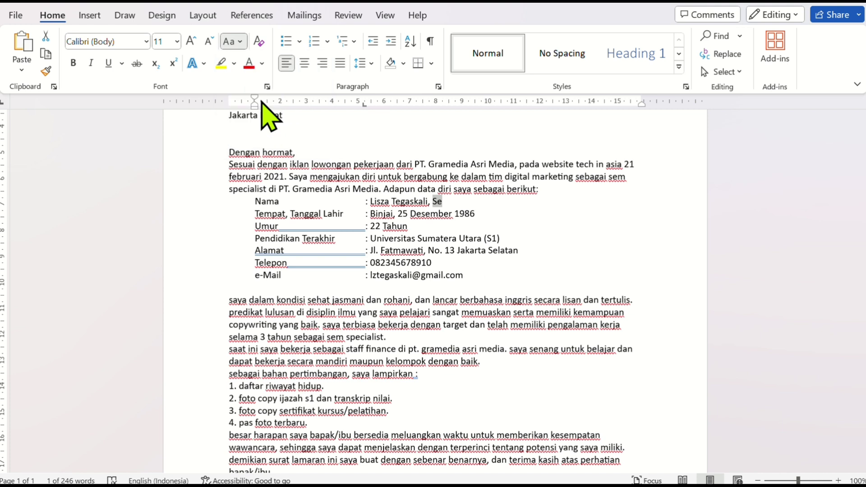
left_click(440, 214)
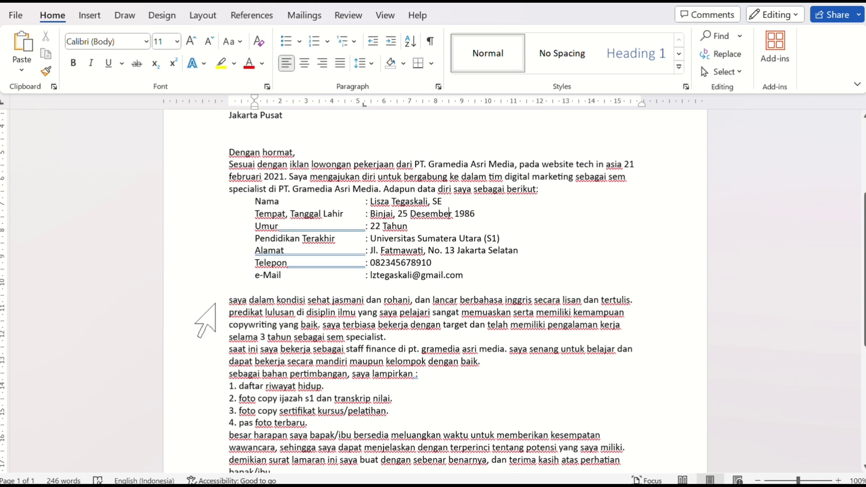
Apply sentence case to the text from "saya dalam kondisi sehat" through the closing paragraph ending in "bapak/ibu."
left_click_drag(215, 305, 230, 404)
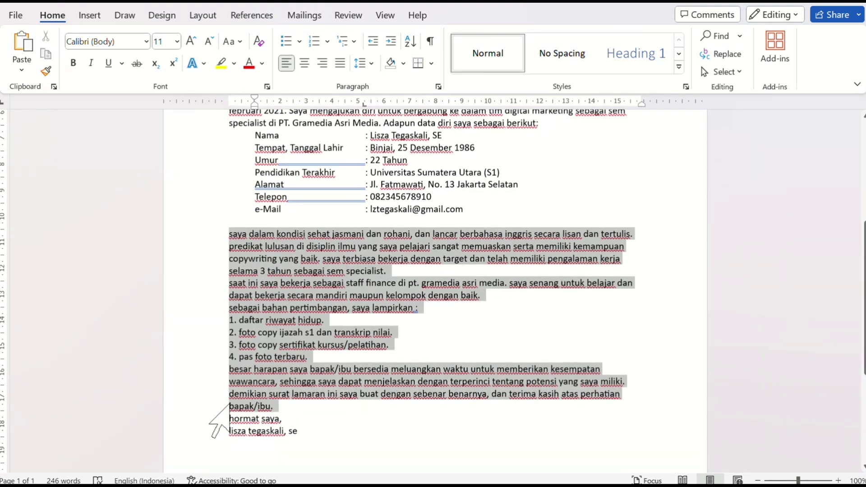
left_click(240, 41)
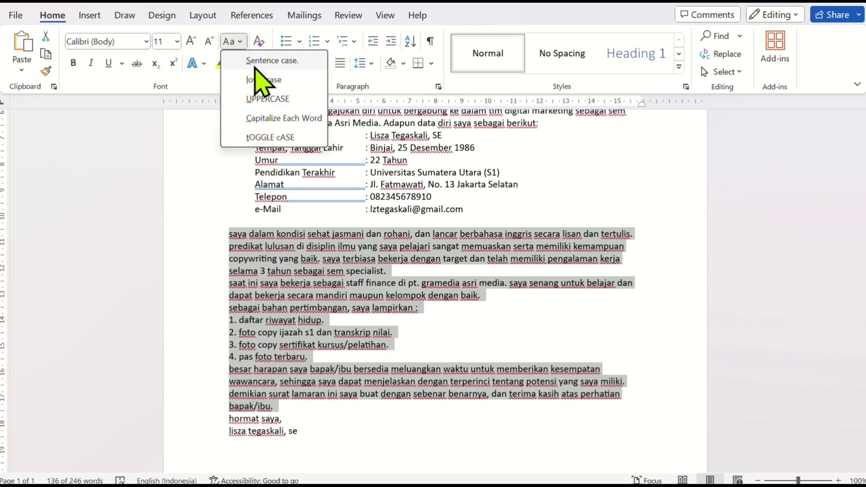
left_click(255, 63)
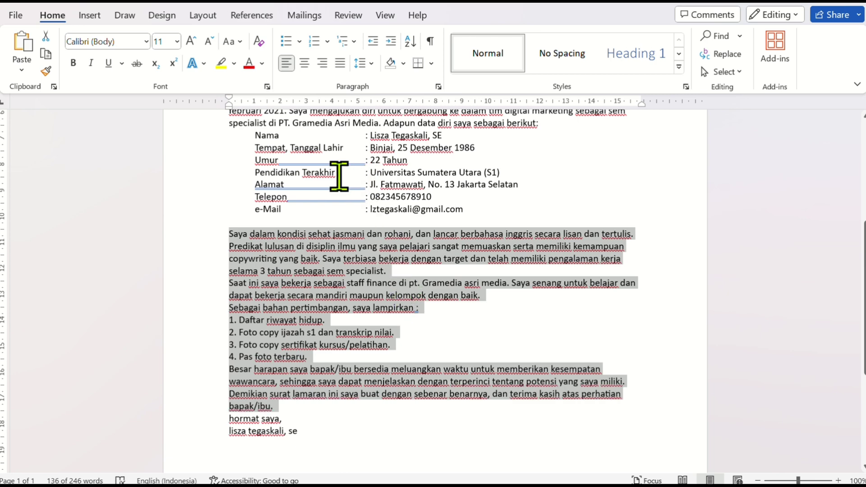
Justify the letter text from its opening through the signature name at the end
scroll(339, 175, "up", 3)
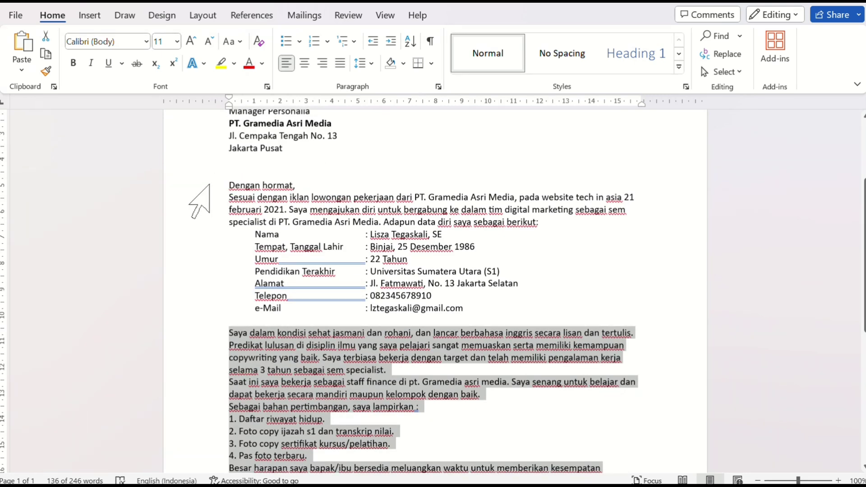
left_click_drag(194, 198, 306, 241)
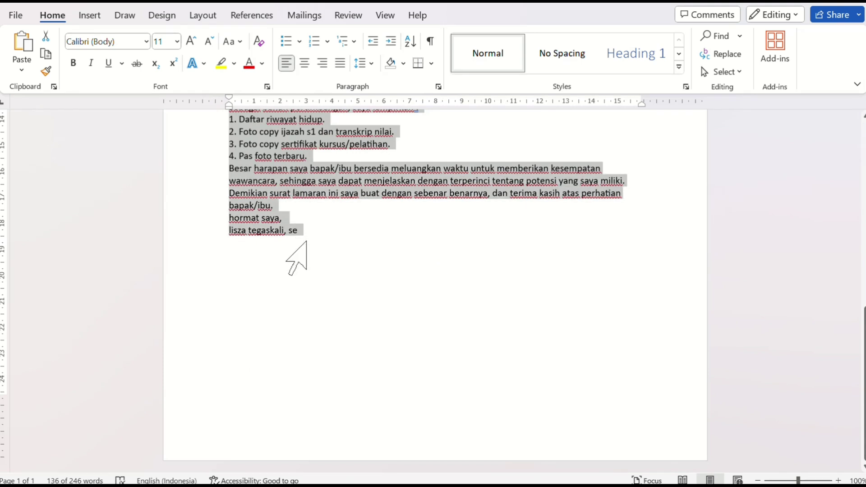
left_click(341, 63)
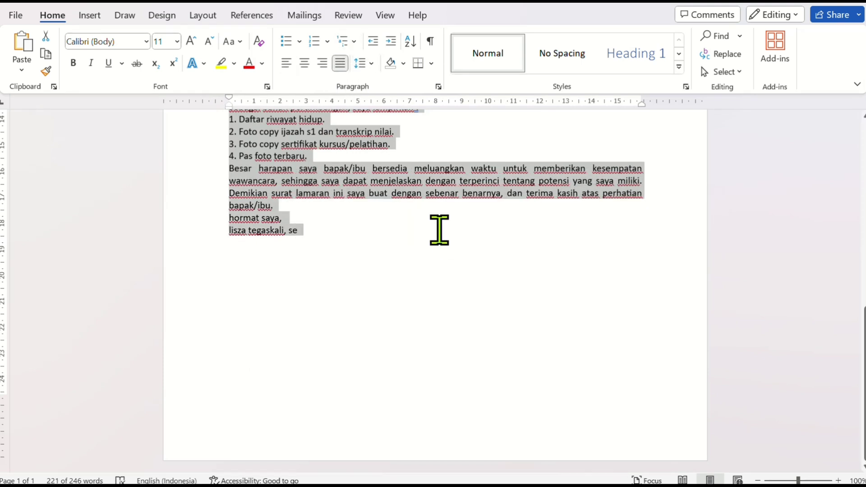
left_click(440, 193)
Insert an empty line before the "Saat ini saya bekerja" paragraph
scroll(442, 195, "up", 3)
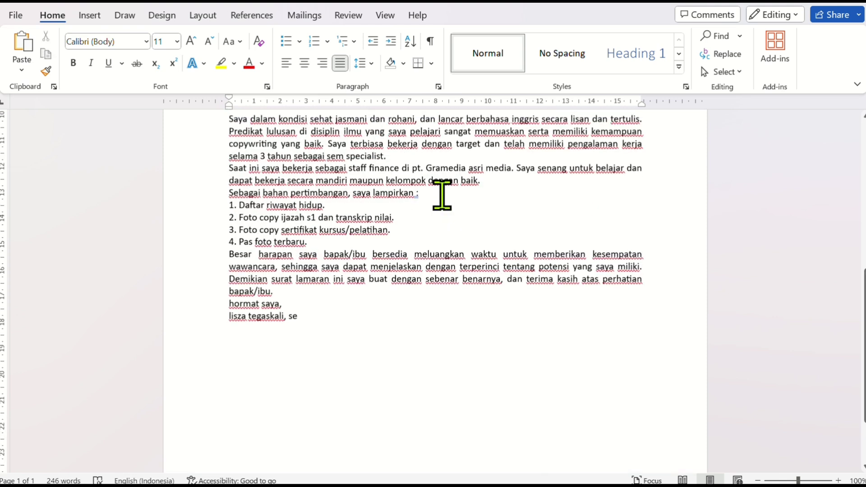
scroll(442, 195, "up", 2)
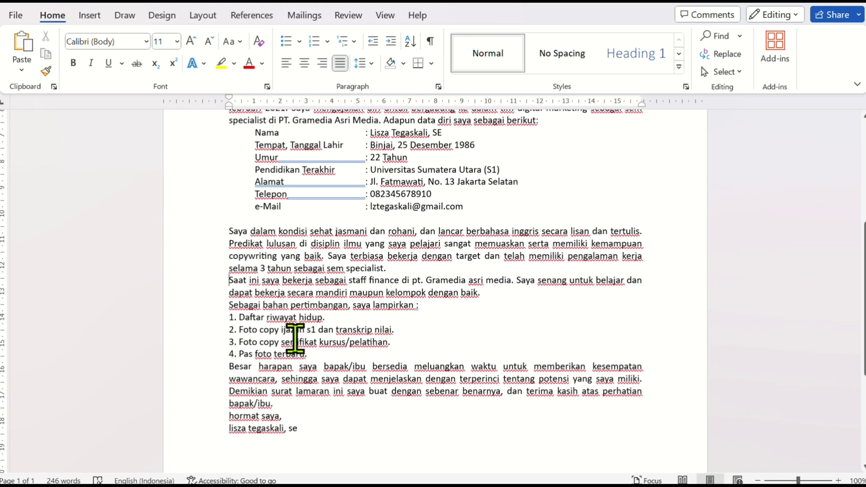
key("Return")
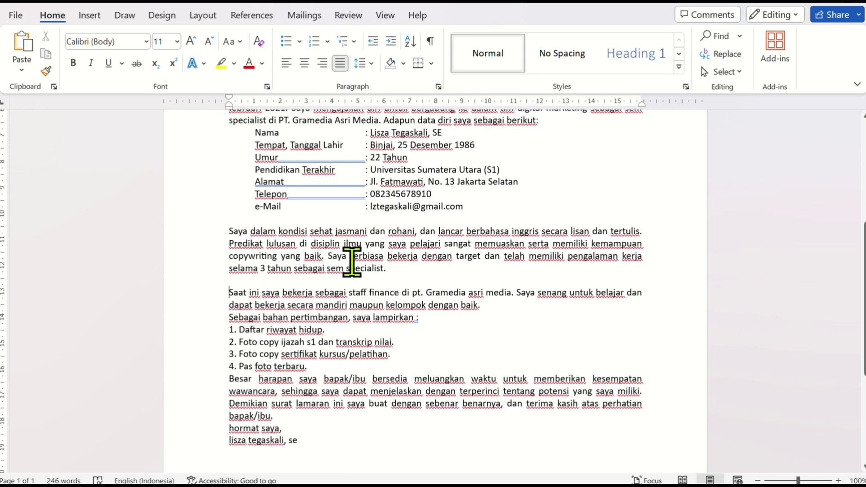
Change the company name in the "Saat ini saya bekerja" paragraph to "PT. Gramedia Asri Media" using uppercase and Capitalize Each Word
scroll(352, 262, "down", 1)
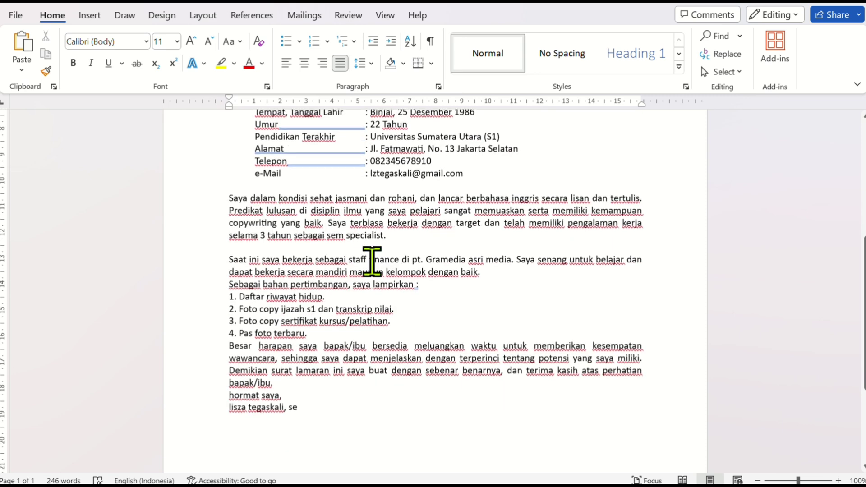
double_click(420, 260)
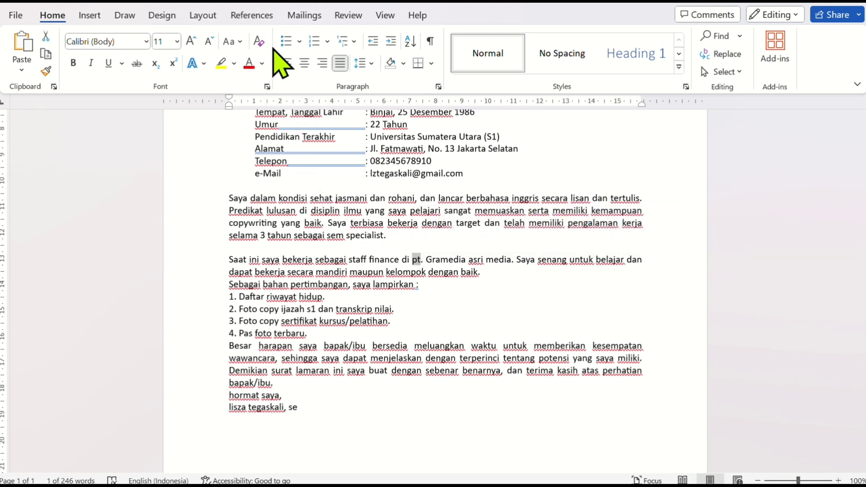
left_click(232, 41)
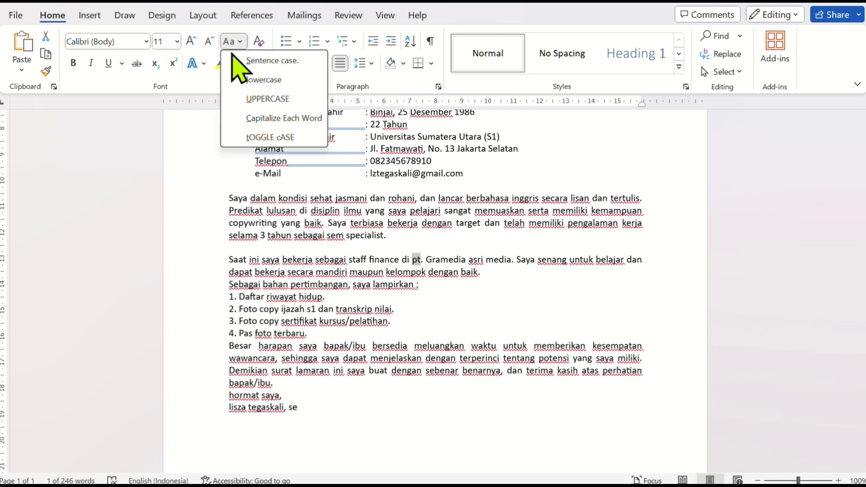
left_click(270, 99)
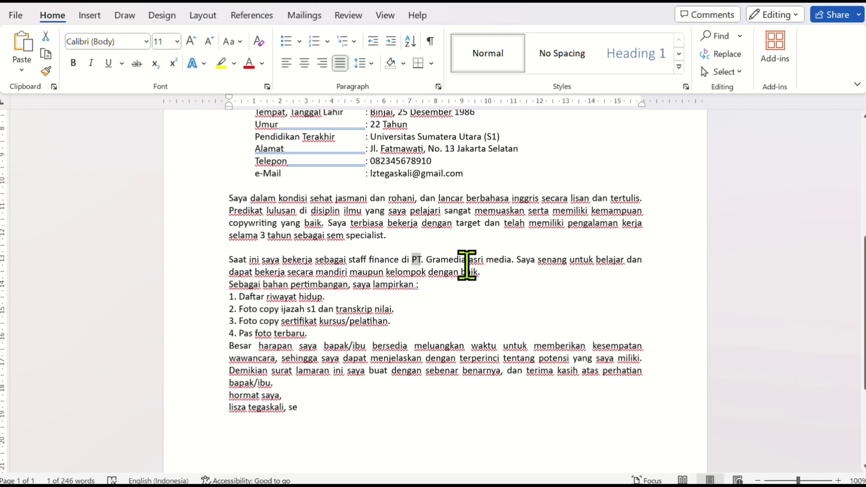
left_click_drag(466, 265, 511, 265)
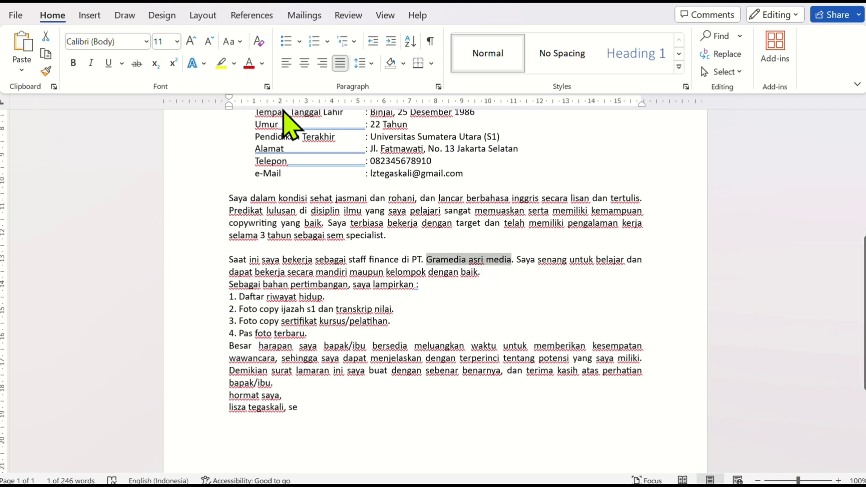
left_click(240, 42)
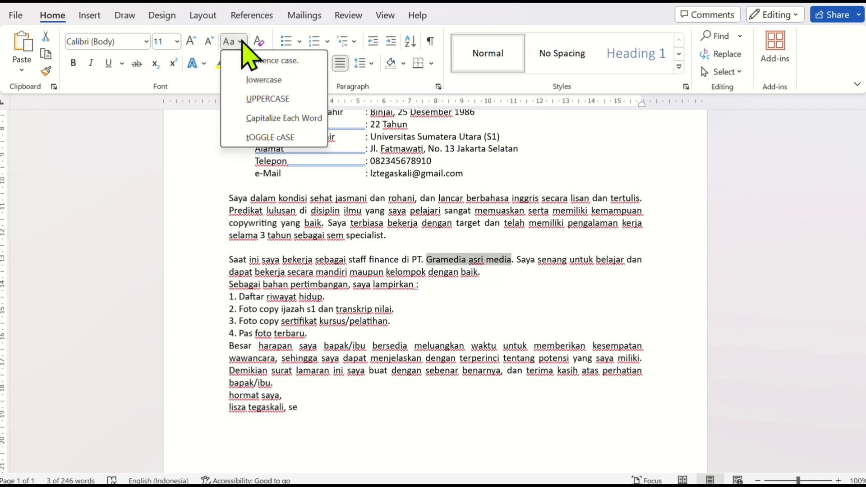
left_click(271, 118)
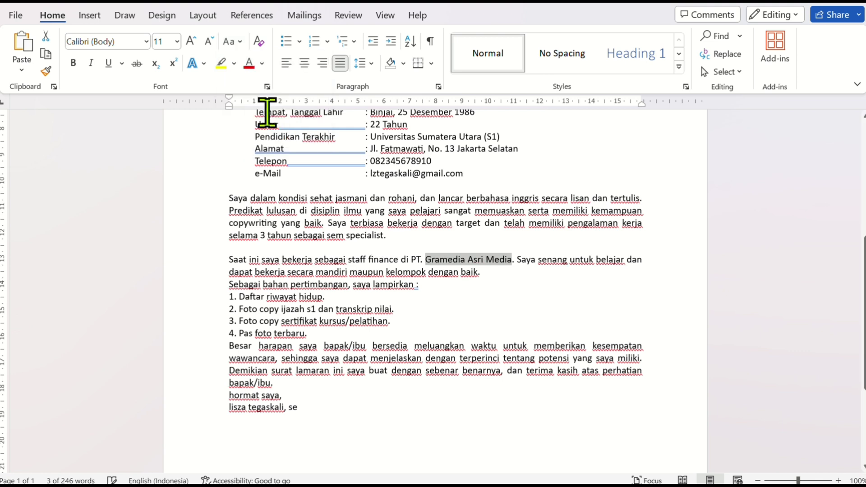
left_click(342, 298)
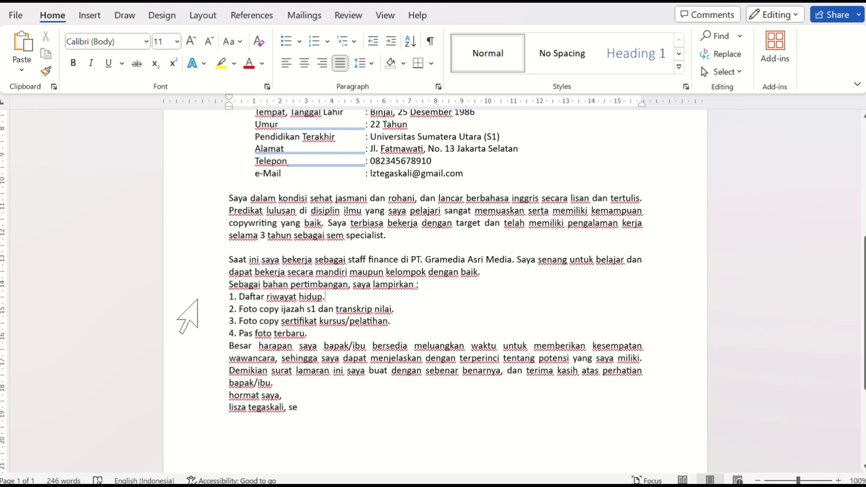
Indent the four numbered attachment items, from "Daftar riwayat hidup." to "Pas foto terbaru.", to 1 cm
left_click_drag(195, 299, 200, 330)
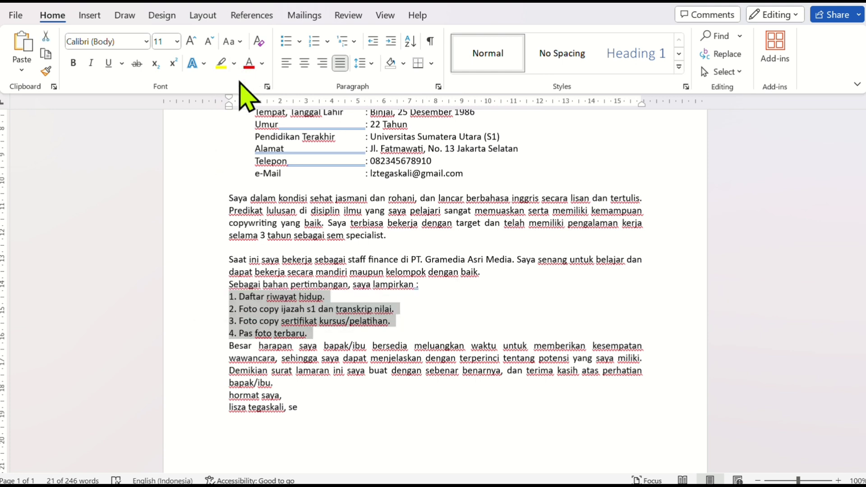
left_click_drag(230, 109, 254, 113)
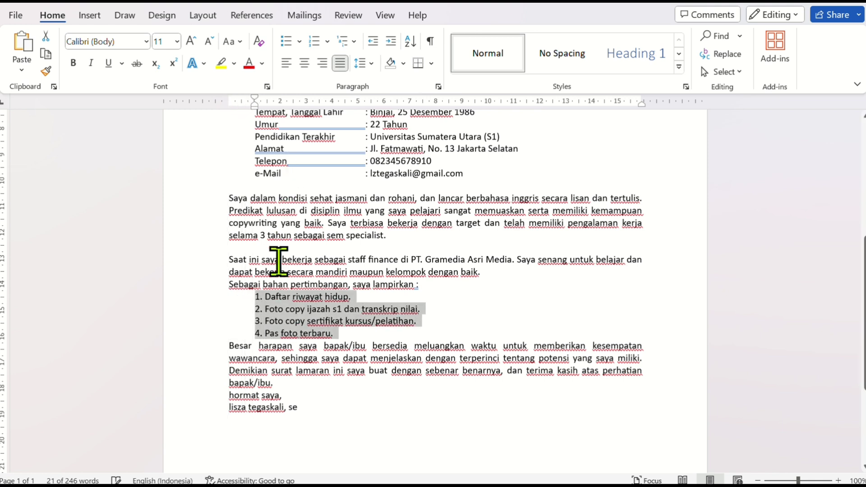
left_click(327, 312)
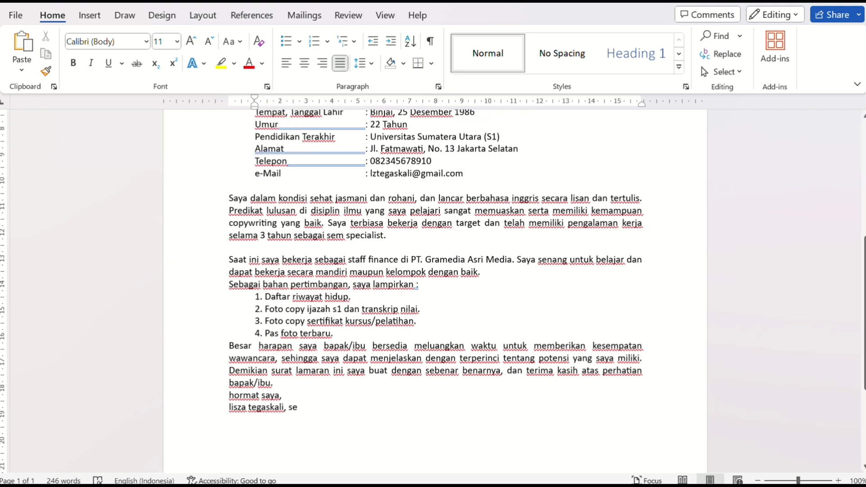
Change "s1" in the second attachment item to uppercase
double_click(336, 309)
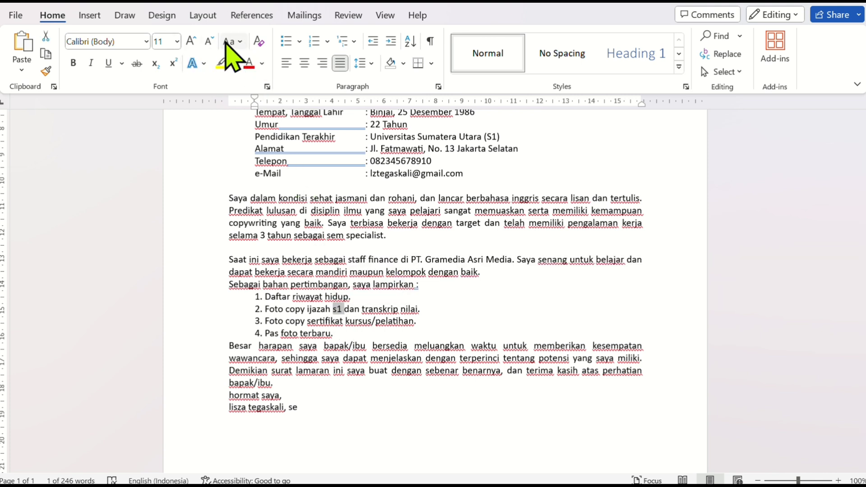
left_click(239, 43)
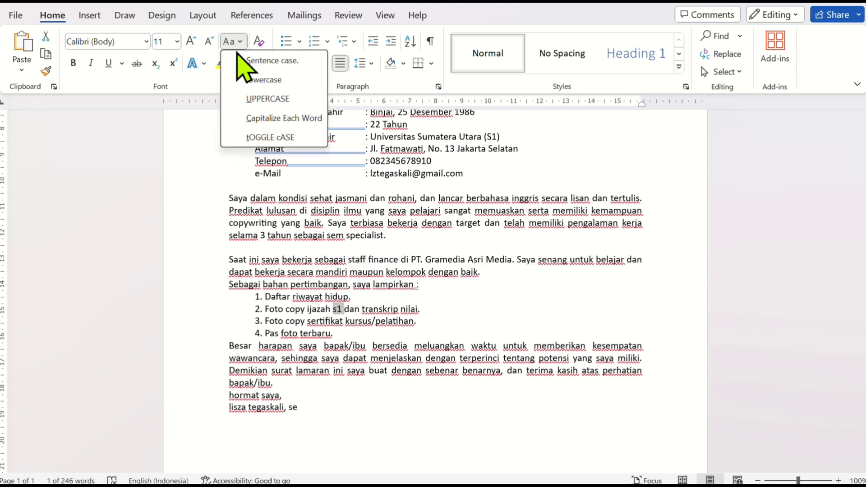
left_click(246, 103)
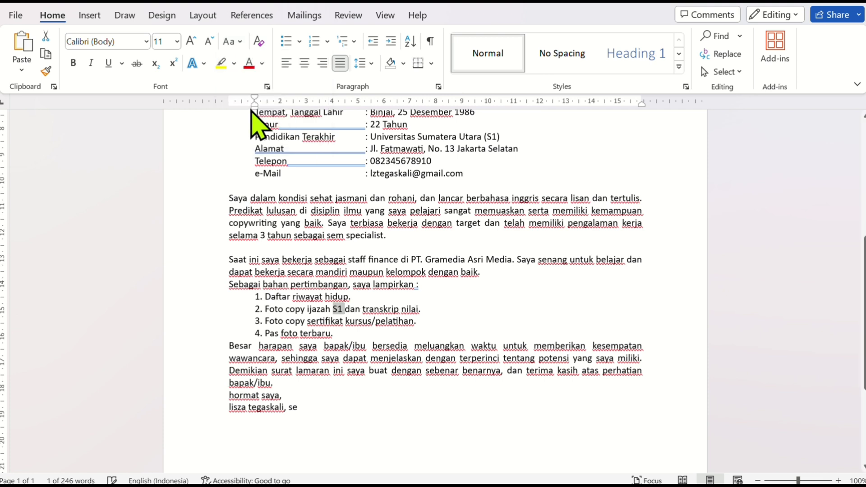
left_click(370, 305)
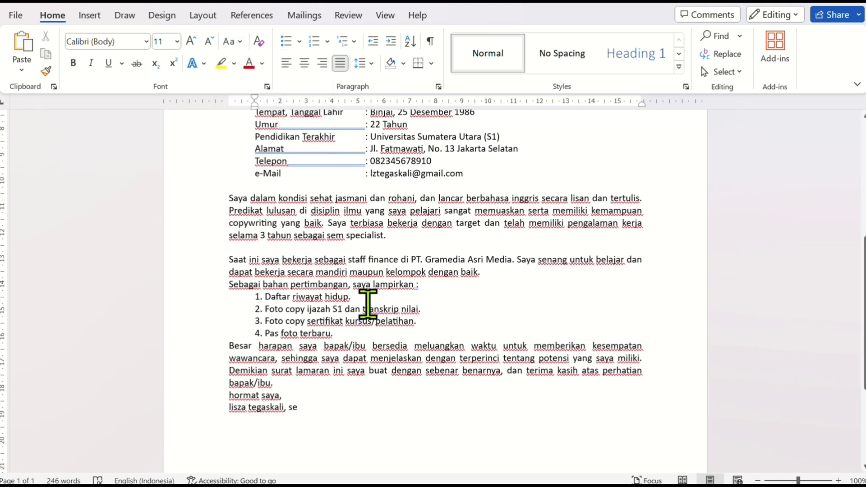
Insert an empty line below and another above the numbered attachment list
scroll(352, 315, "down", 1)
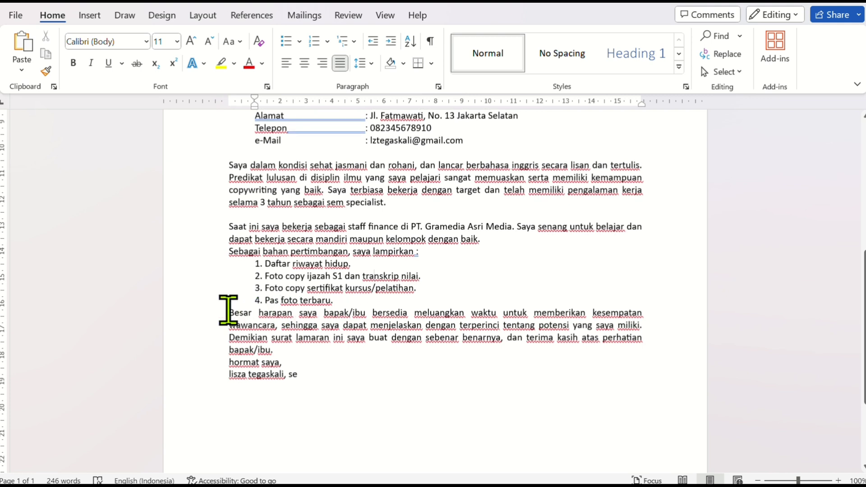
left_click(276, 328)
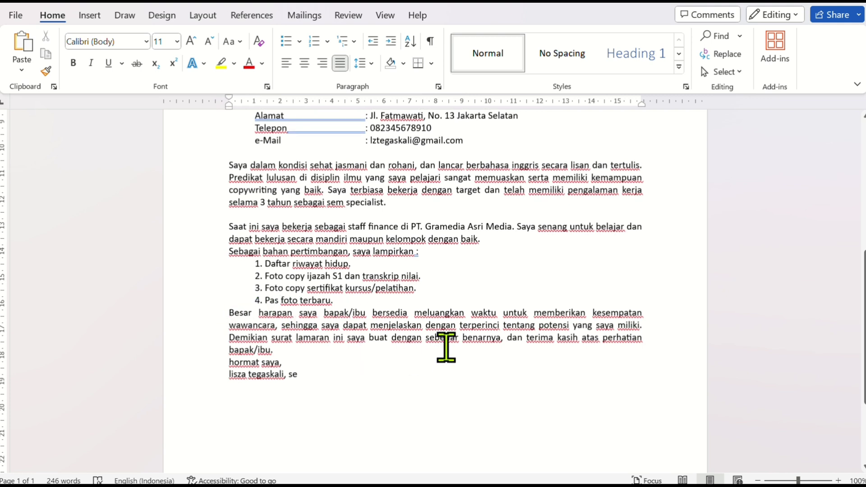
key("Return")
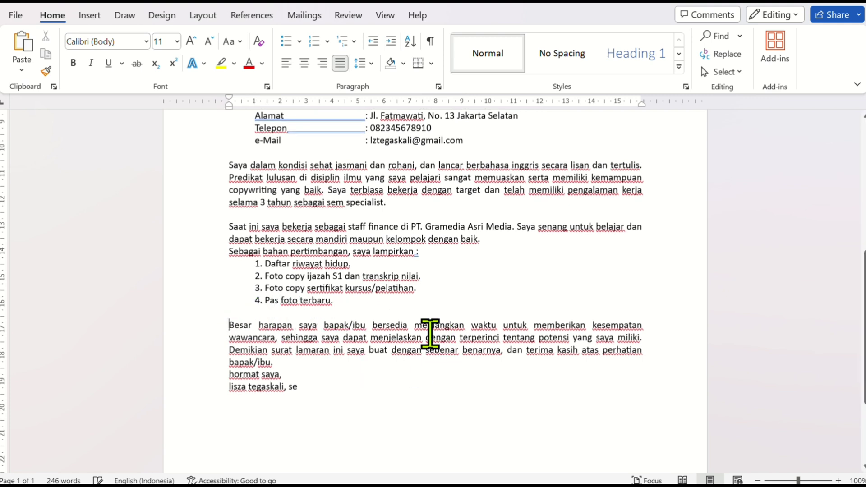
scroll(437, 255, "up", 1)
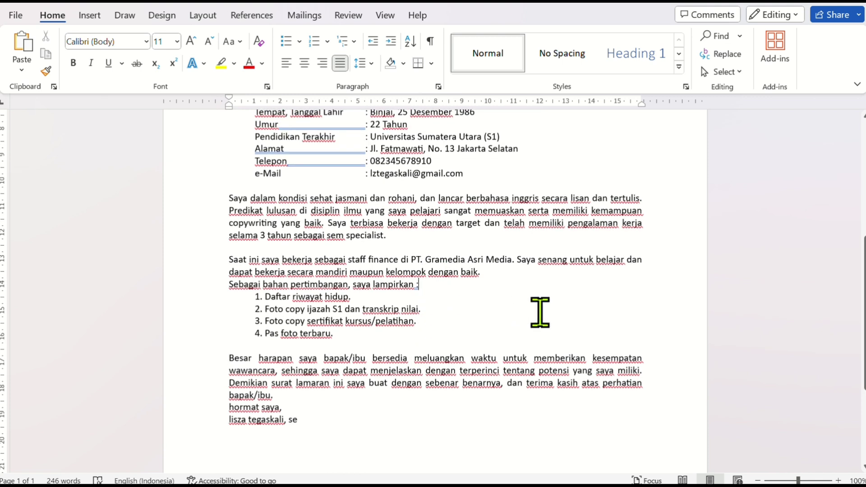
key("Return")
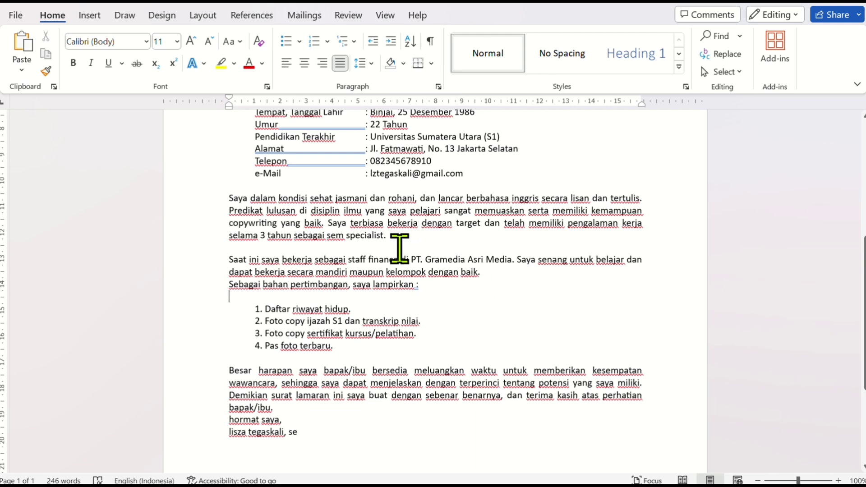
Insert an empty line between the opening paragraph ending in "sebagai berikut:" and the personal data block
scroll(399, 248, "up", 5)
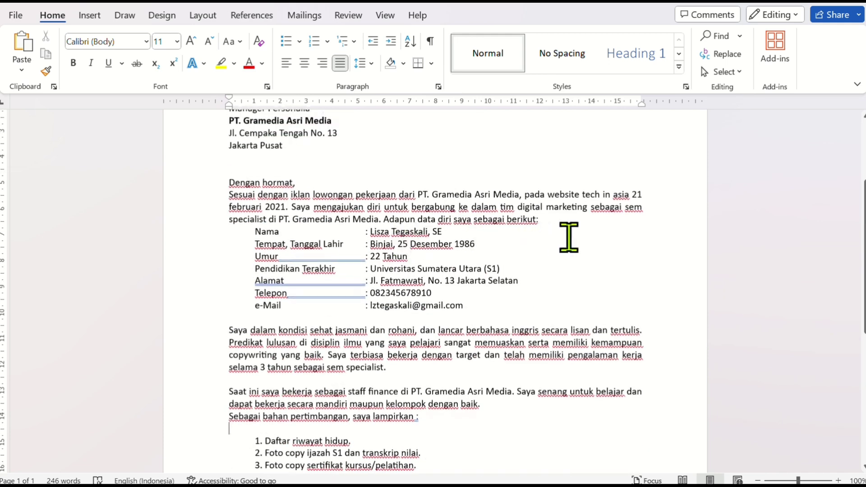
left_click(570, 226)
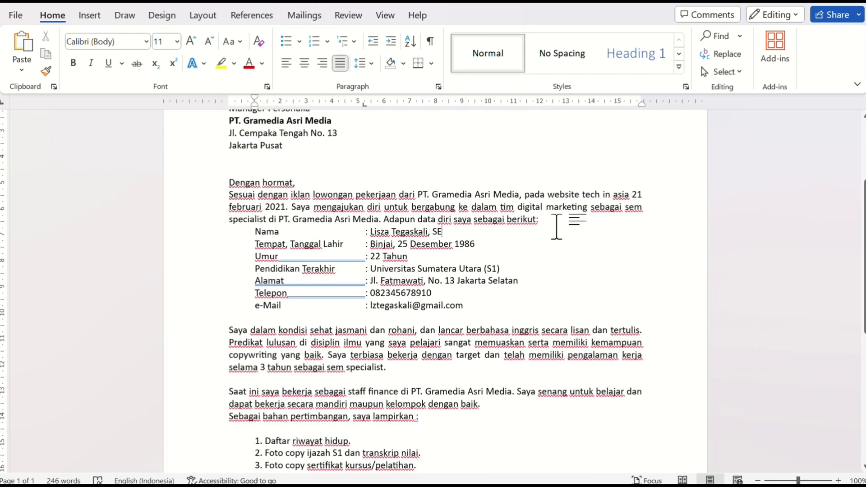
left_click(553, 220)
key("Return")
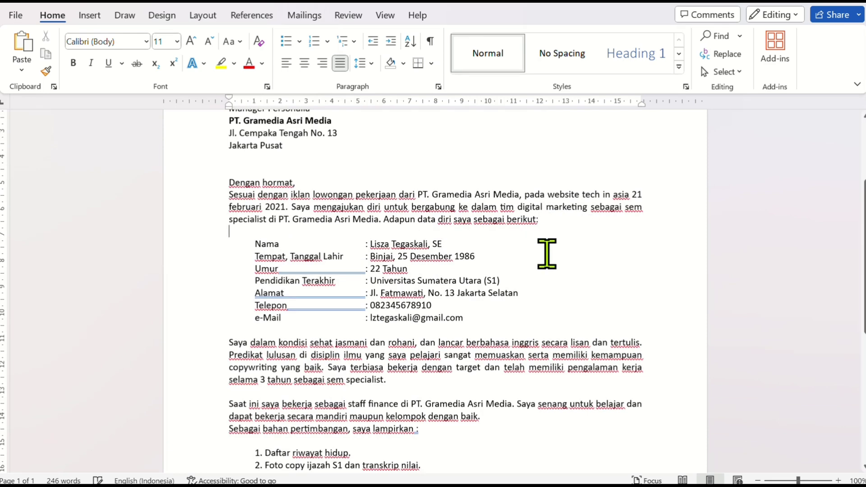
Insert two empty lines above "hormat saya," and three empty lines between it and the signature name
scroll(548, 264, "down", 4)
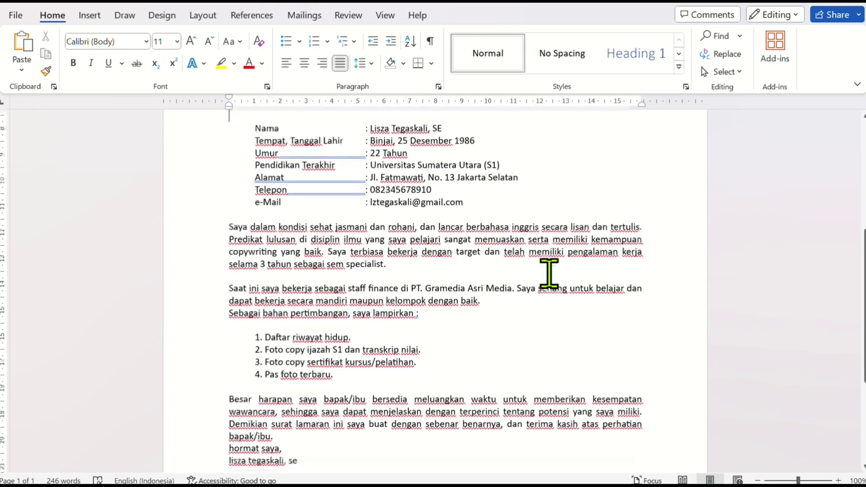
scroll(549, 273, "down", 5)
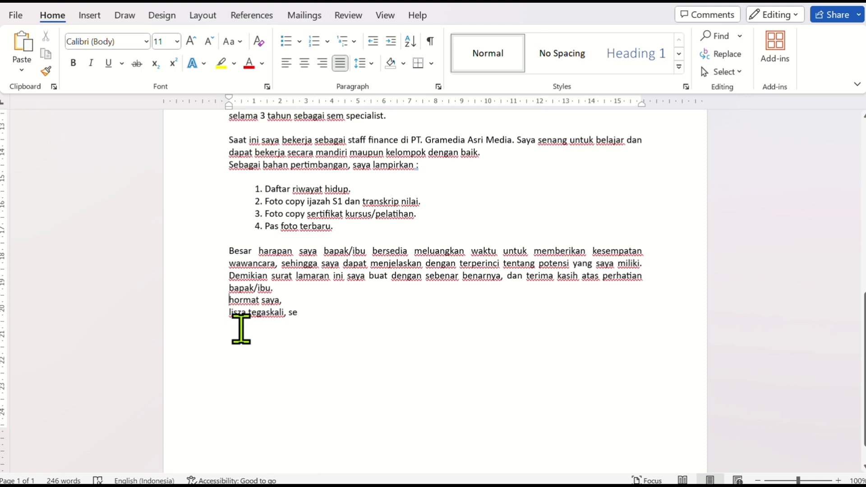
key("Return")
key("Return")
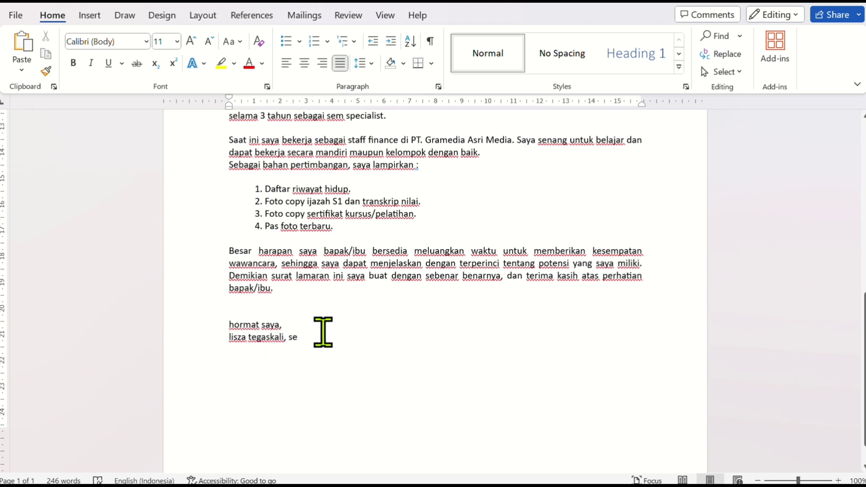
key("Return")
key("Return")
key("Return")
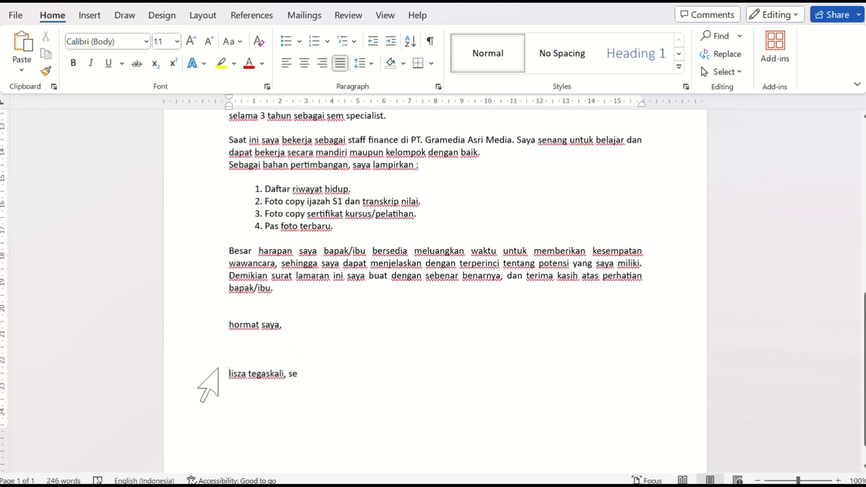
Change the signature name at the end of the letter to uppercase
left_click(190, 373)
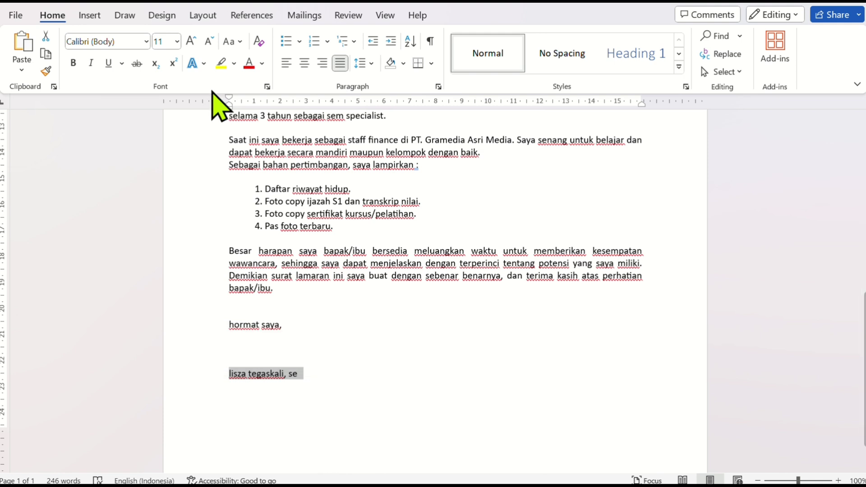
left_click(240, 43)
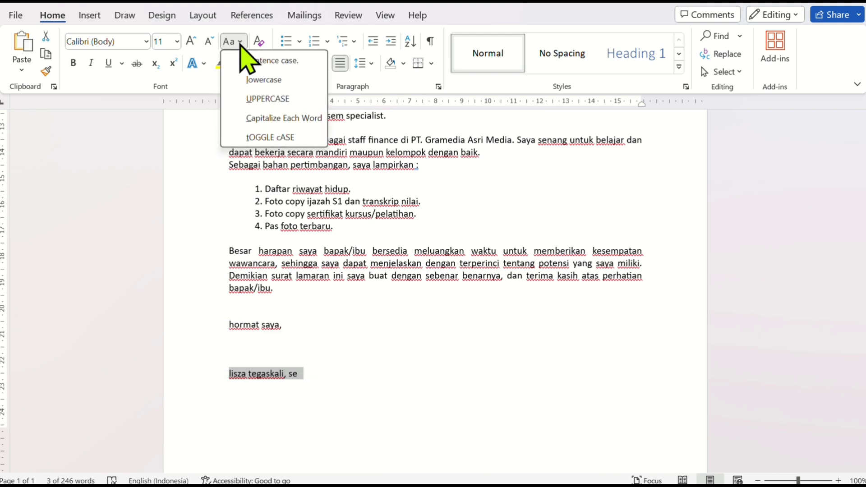
left_click(266, 99)
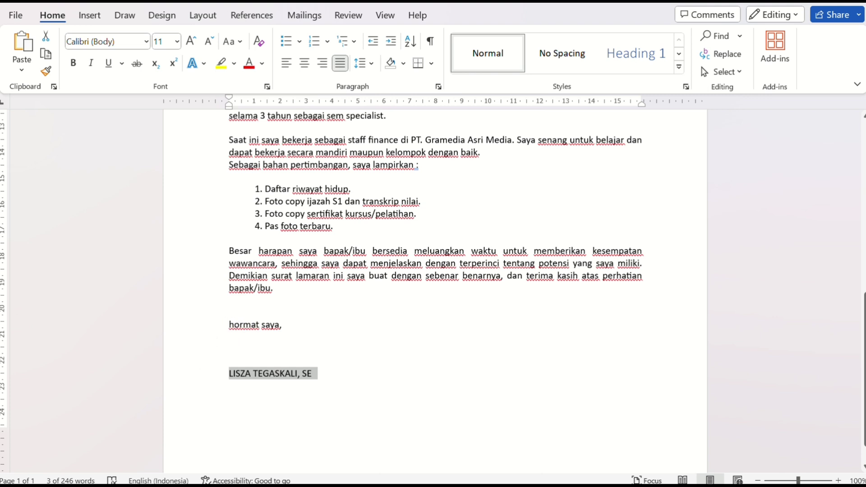
Apply Capitalize Each Word to the closing line "hormat saya,"
left_click(195, 336)
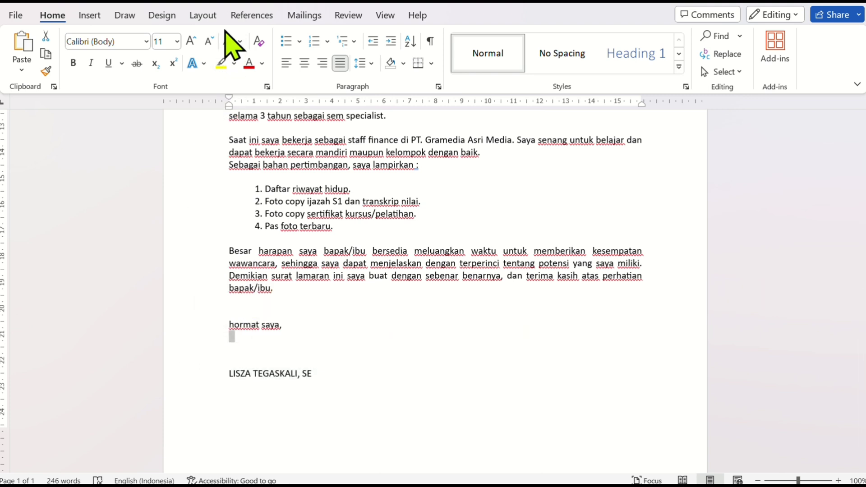
left_click(198, 325)
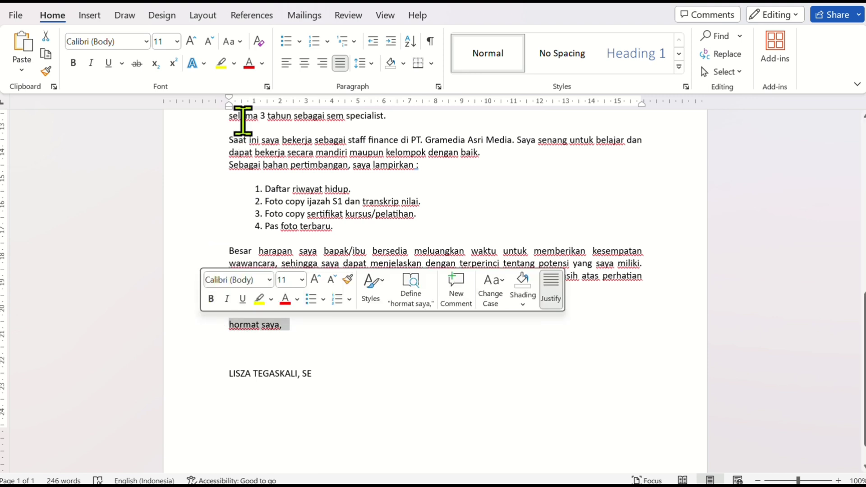
left_click(241, 42)
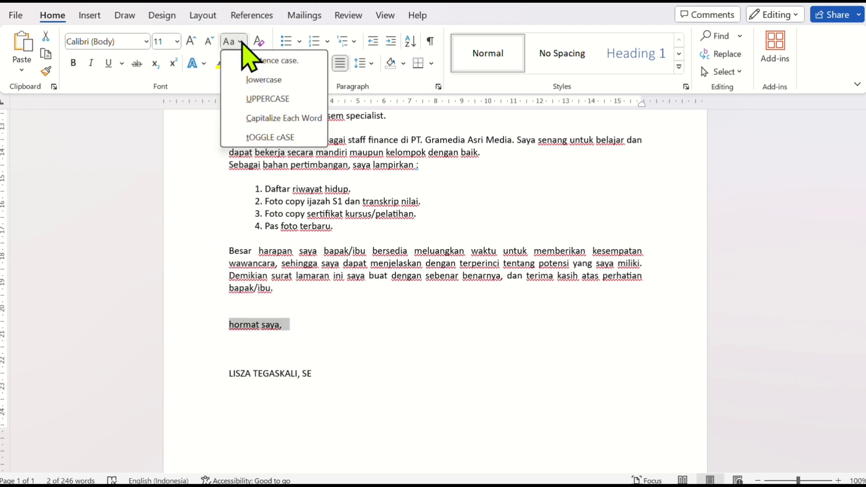
left_click(271, 118)
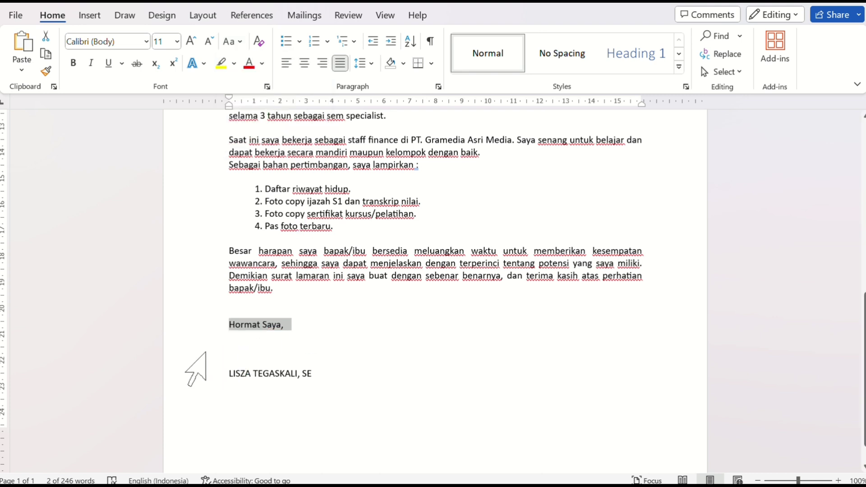
Indent the closing block from "Hormat Saya," through the signature name to 10 cm and make the signature name bold
left_click_drag(193, 322, 197, 371)
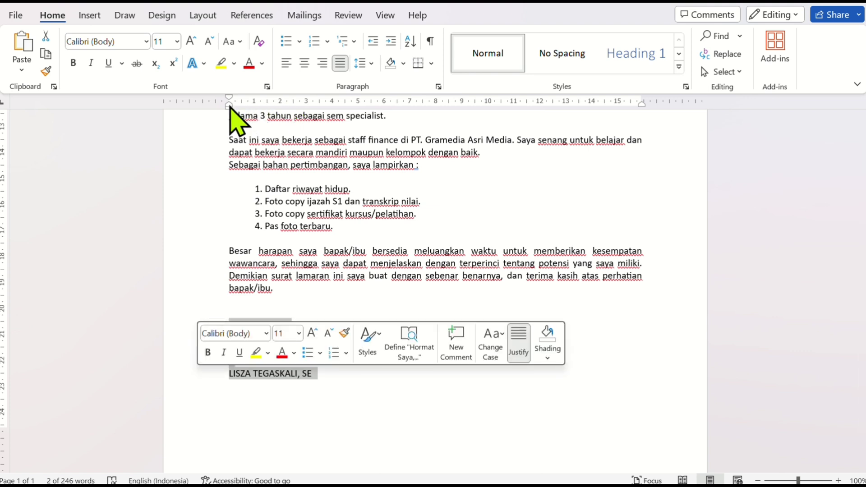
left_click_drag(229, 106, 490, 129)
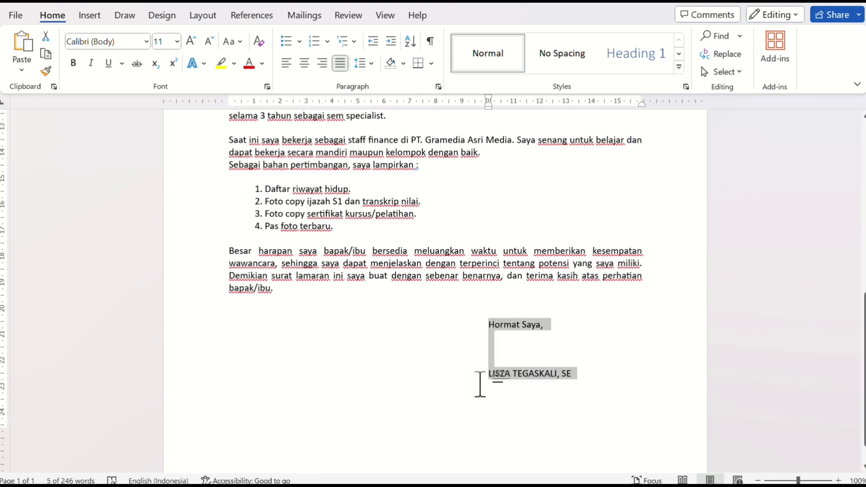
right_click(183, 387)
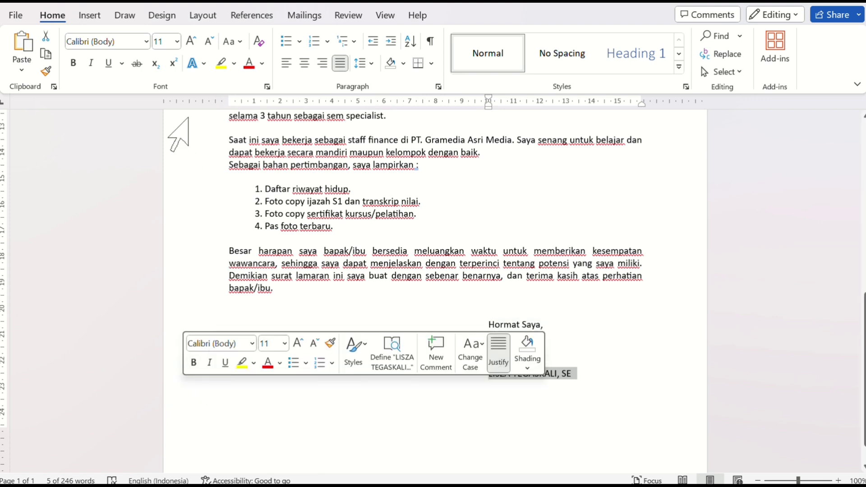
left_click(74, 63)
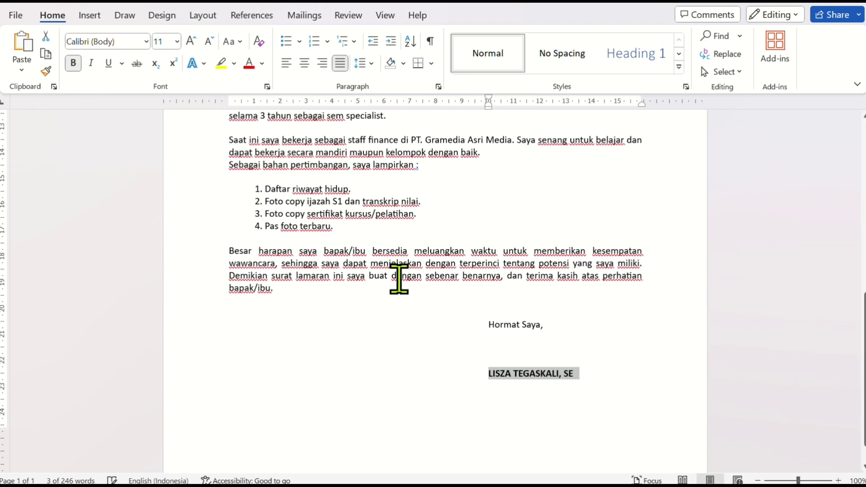
left_click(435, 313)
Review the letter's layout from the closing block up to the date and recipient lines
scroll(437, 307, "up", 3)
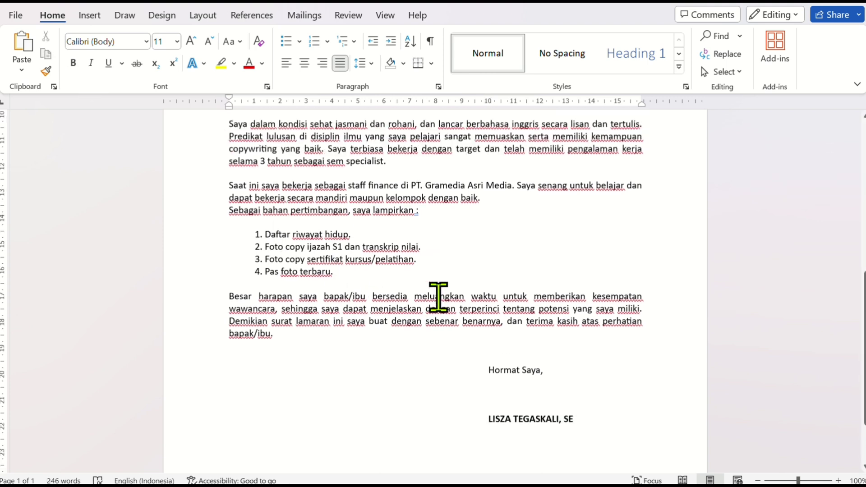
scroll(438, 297, "up", 6)
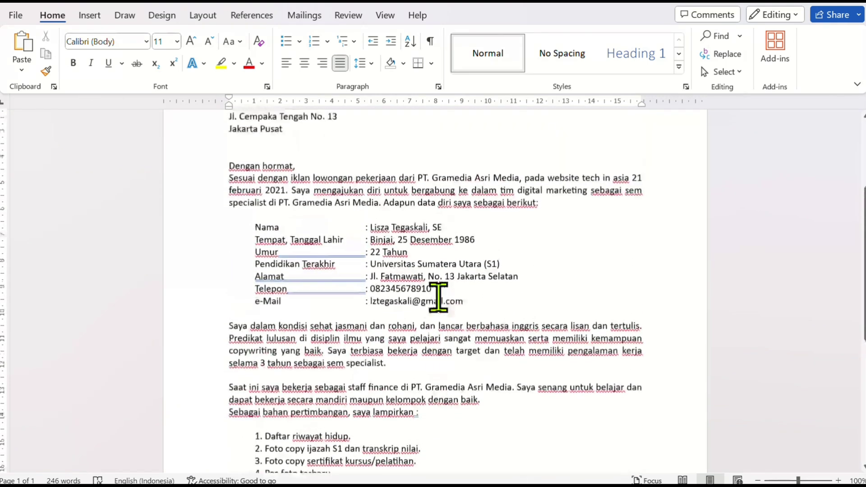
scroll(439, 297, "up", 3)
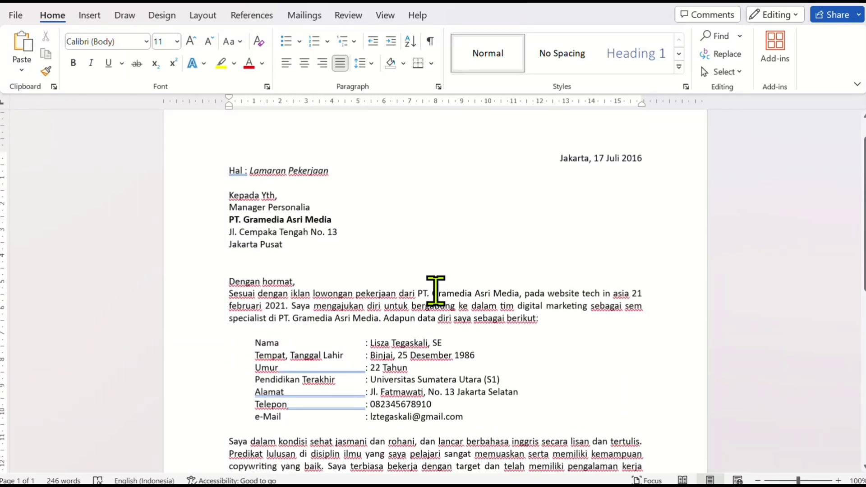
scroll(435, 291, "up", 1)
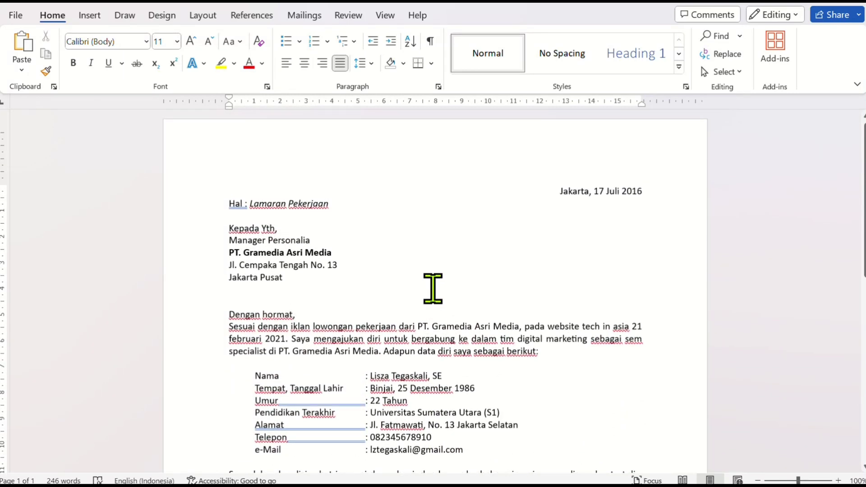
scroll(433, 287, "down", 1)
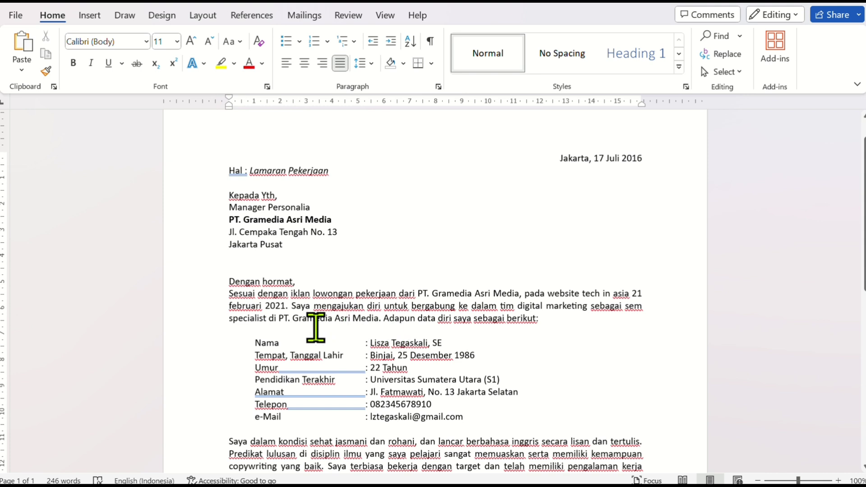
Review the letter's formatting from the recipient lines through the personal data, attachment list and signature, and return to the date line
scroll(389, 319, "down", 1)
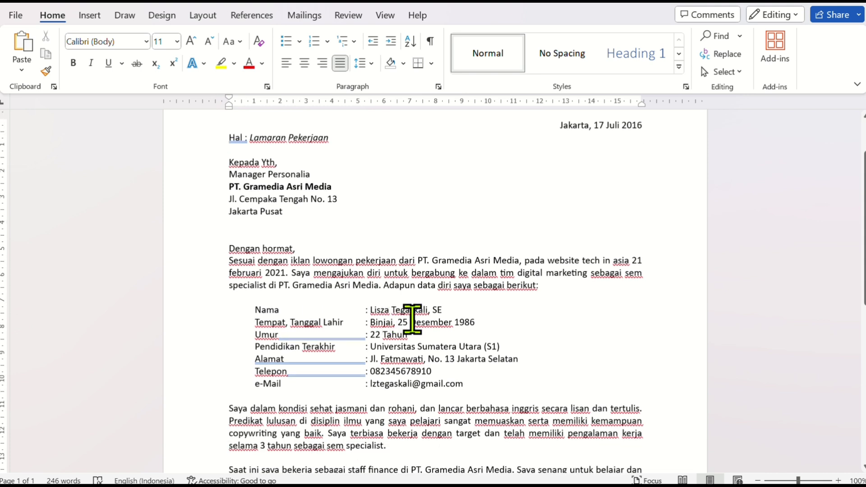
scroll(451, 320, "down", 1)
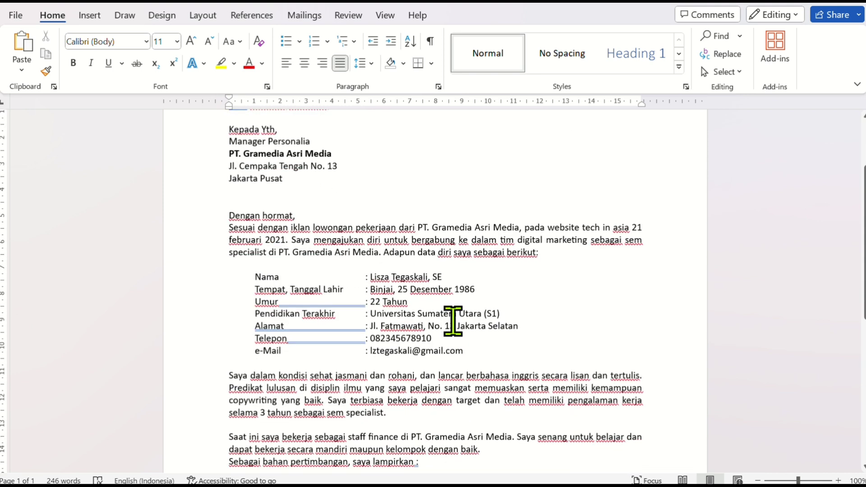
scroll(496, 316, "down", 1)
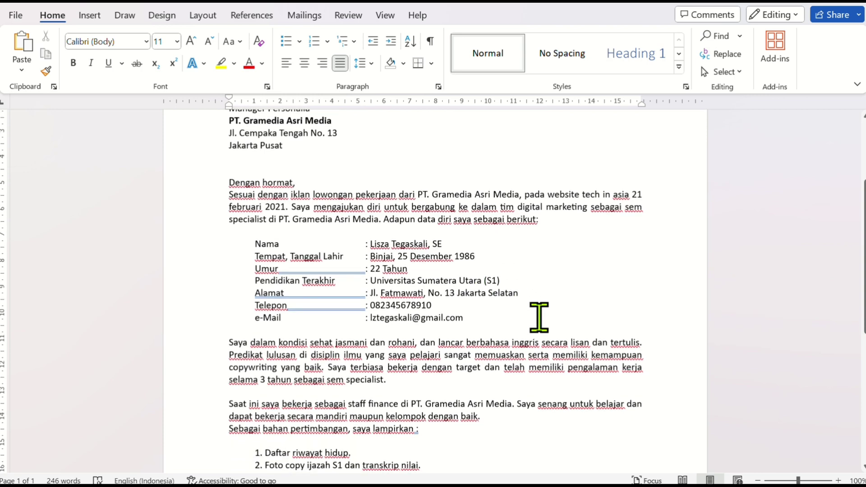
scroll(539, 318, "down", 3)
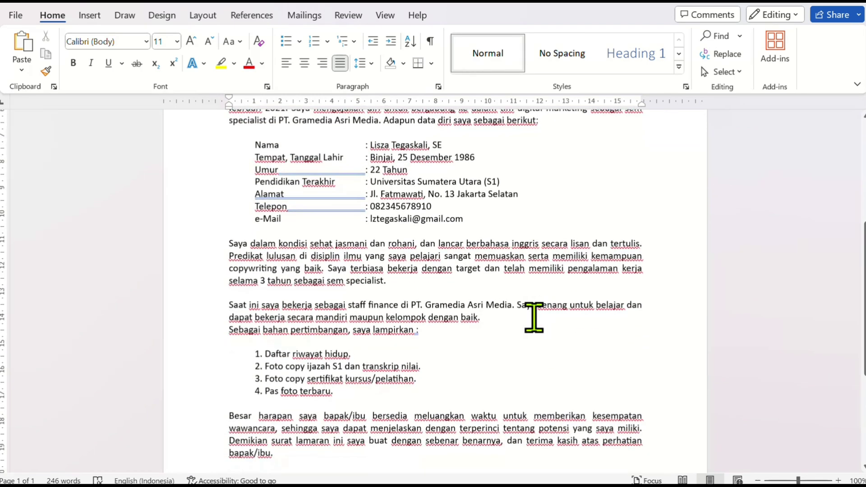
scroll(414, 318, "down", 1)
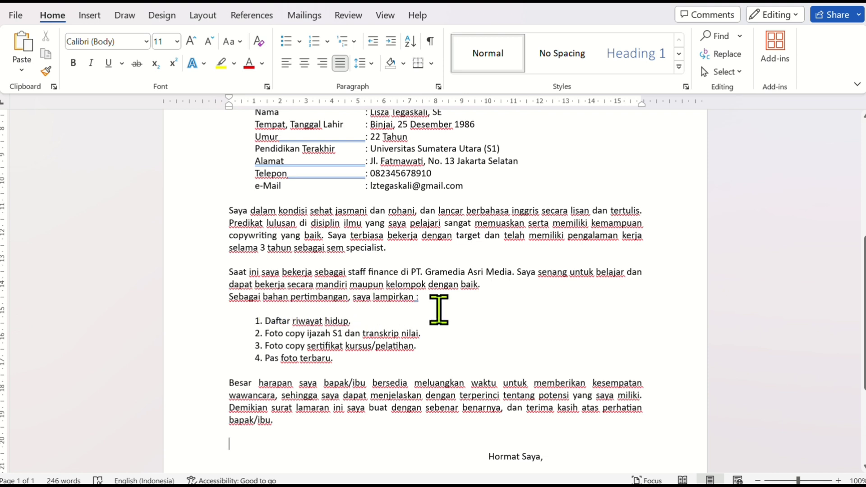
scroll(440, 310, "down", 1)
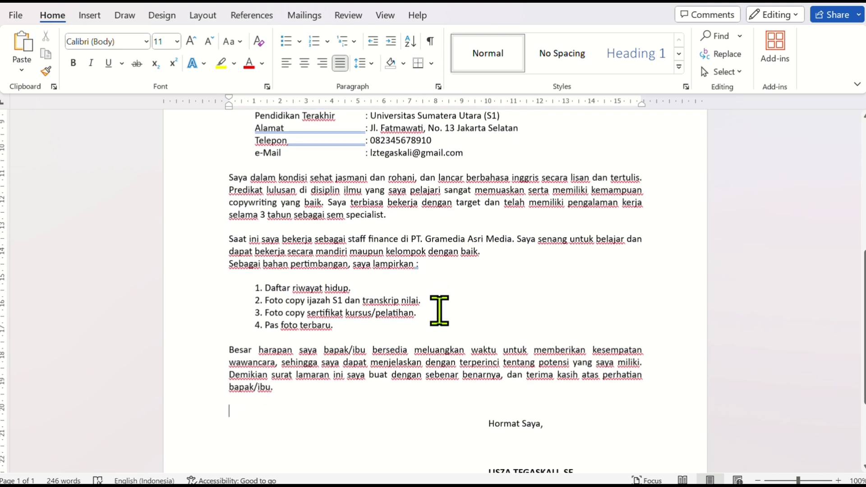
scroll(439, 310, "down", 1)
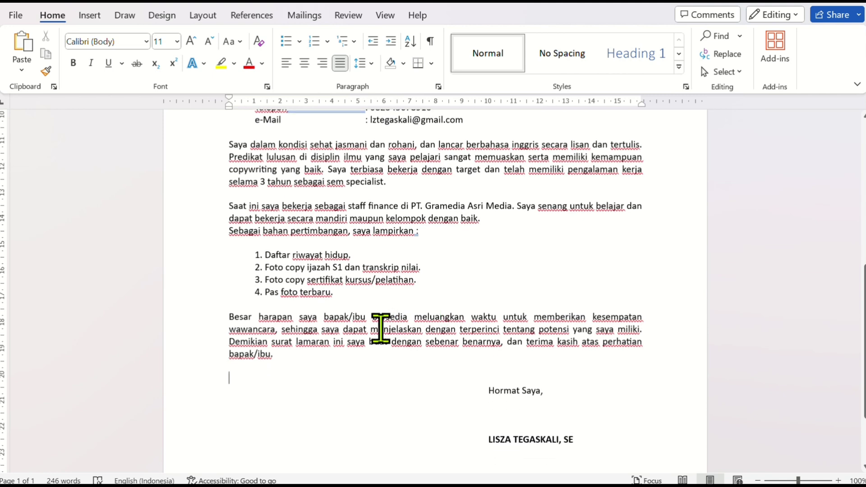
scroll(333, 346, "down", 1)
left_click(334, 347)
scroll(334, 348, "up", 1)
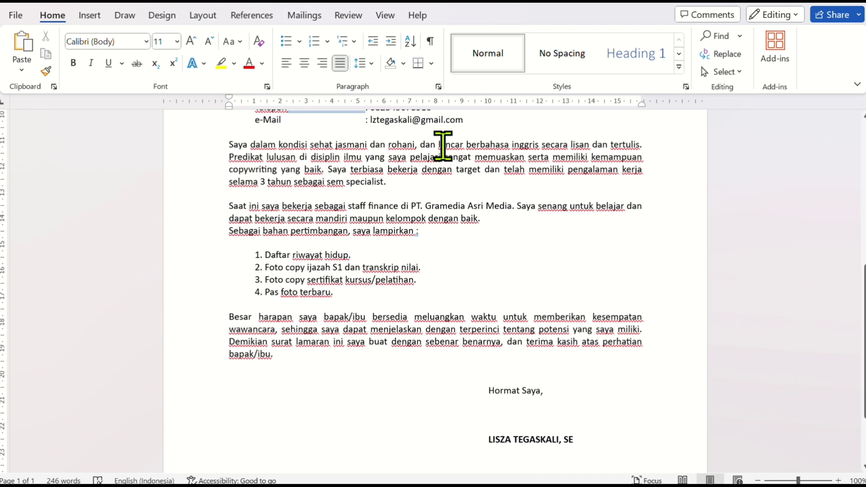
scroll(443, 145, "up", 3)
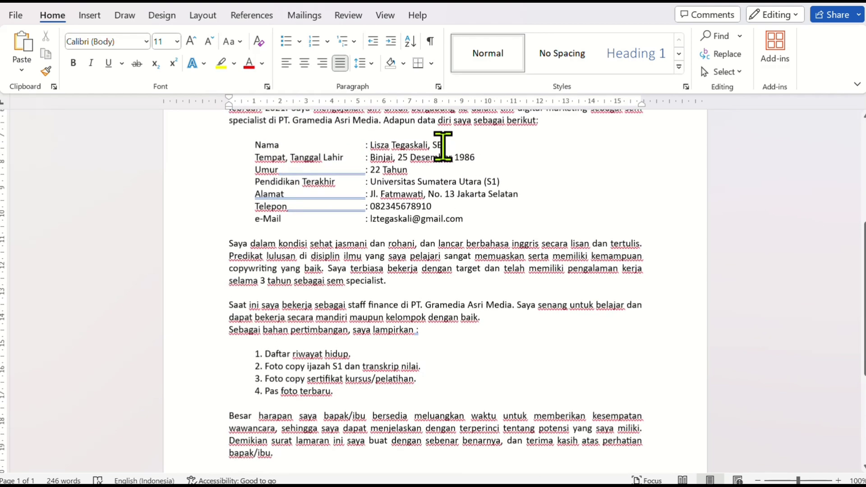
scroll(443, 145, "up", 3)
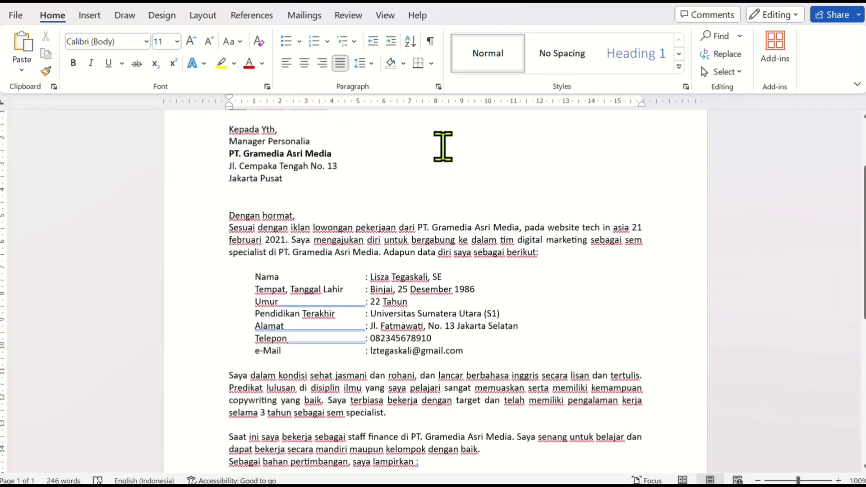
scroll(443, 145, "up", 1)
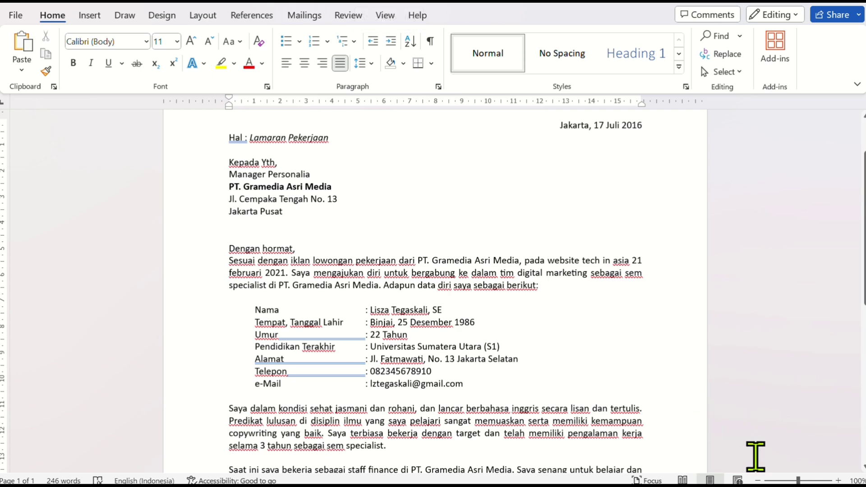
Reduce the document zoom to 50% and examine the layout of the whole letter on the page
left_click(758, 481)
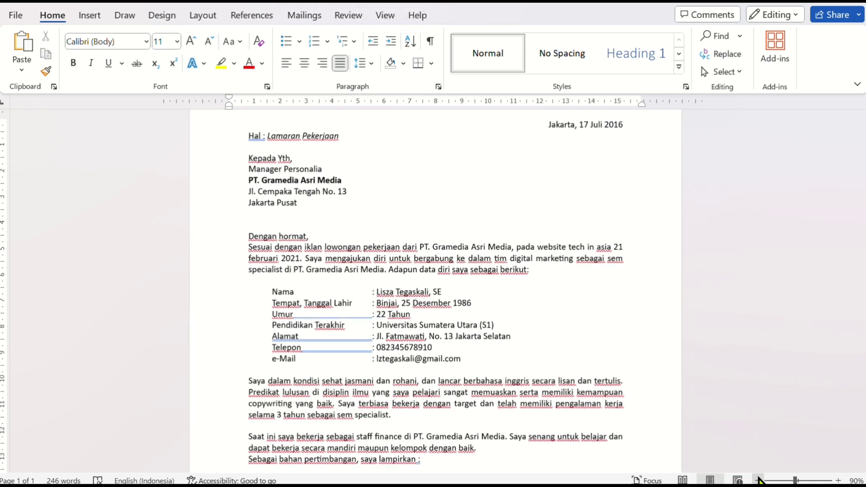
left_click(759, 481)
left_click(758, 481)
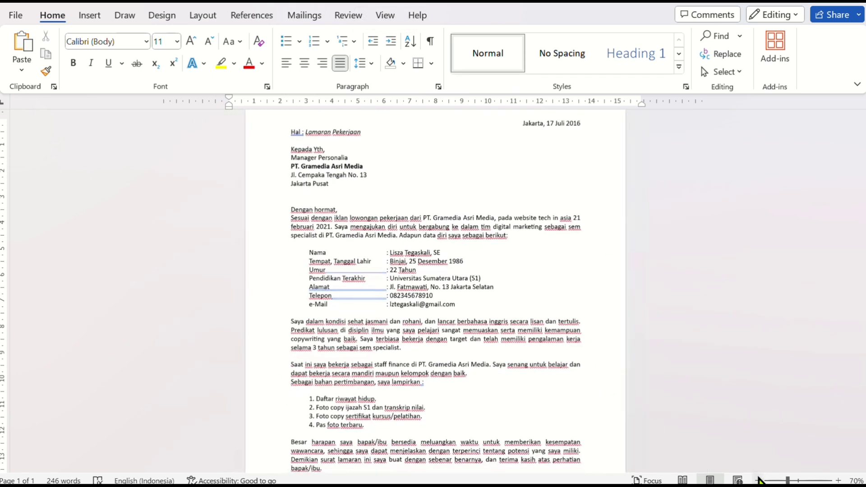
left_click(758, 480)
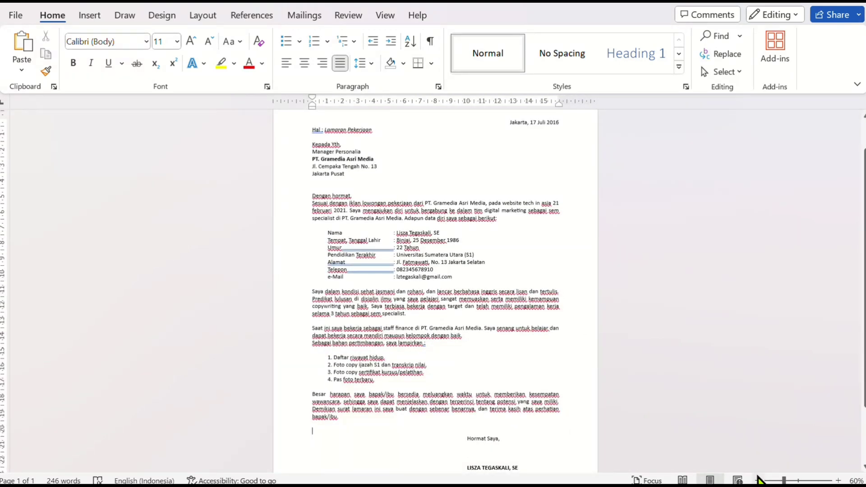
left_click(758, 480)
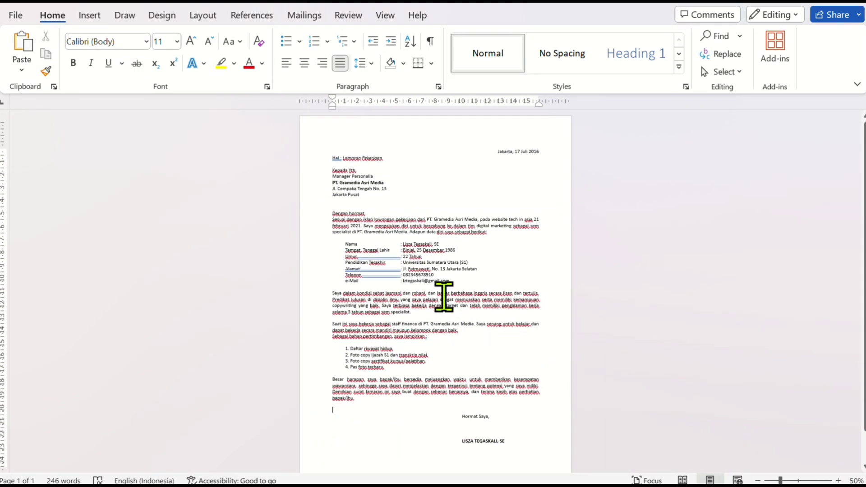
scroll(444, 296, "down", 3)
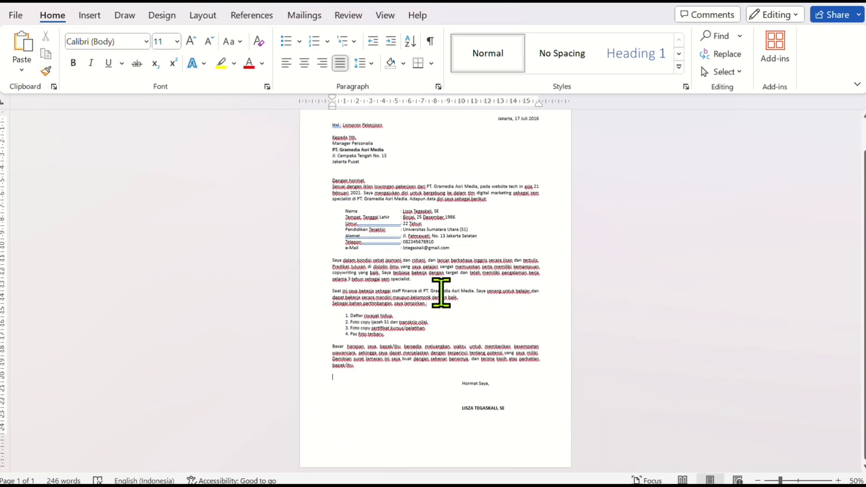
scroll(441, 294, "up", 3)
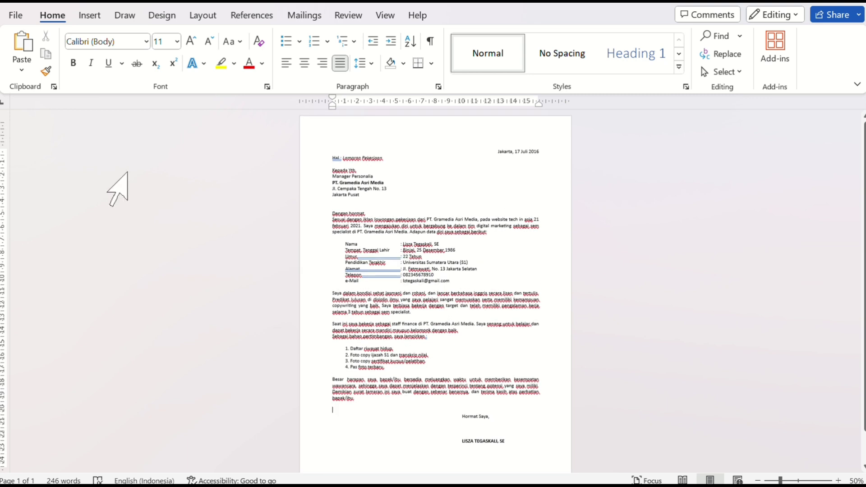
Check the letter in the print preview at 70% zoom down to the signature, and return to the document
left_click(16, 15)
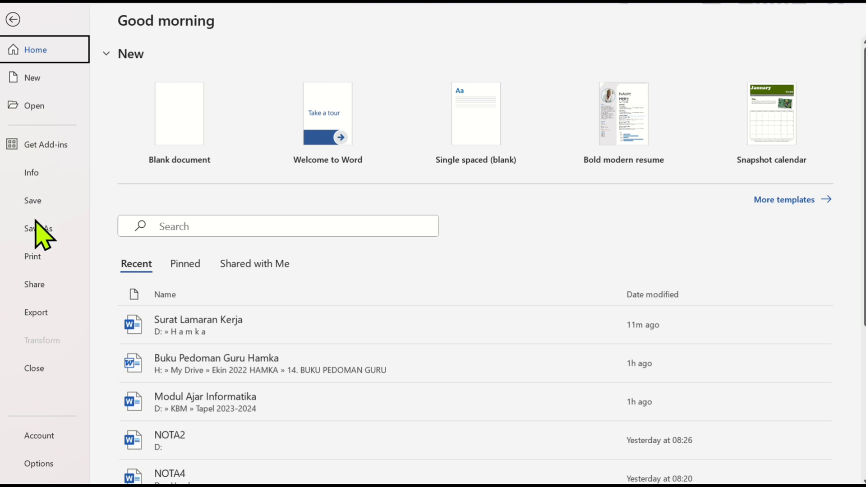
left_click(36, 258)
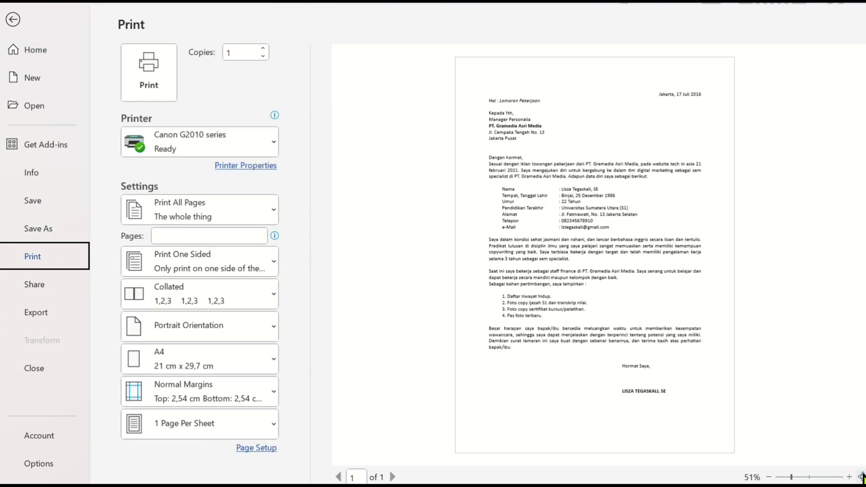
left_click(849, 477)
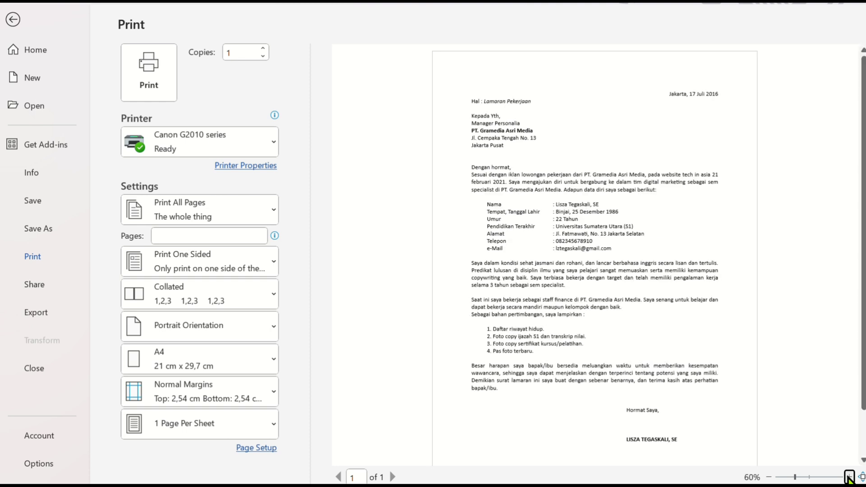
left_click(850, 478)
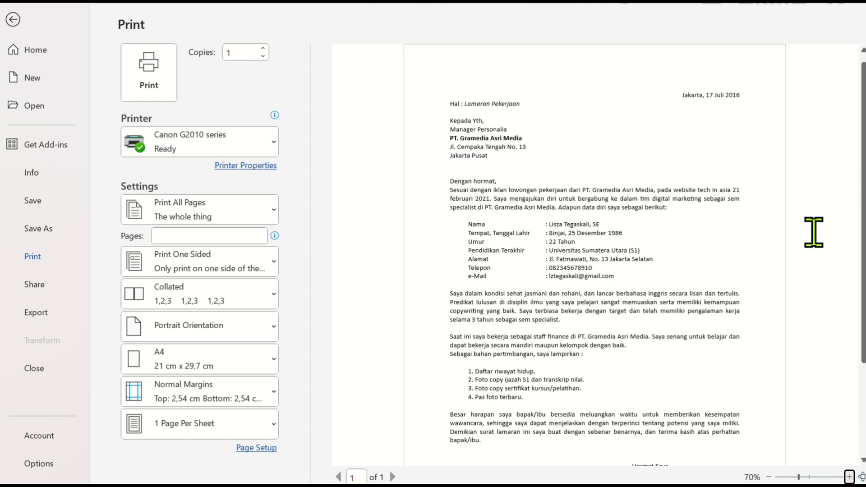
scroll(813, 231, "down", 1)
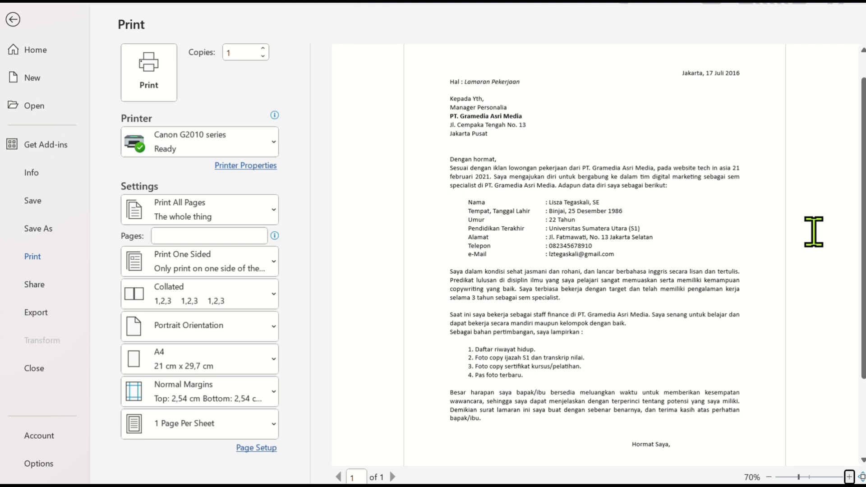
scroll(814, 231, "down", 4)
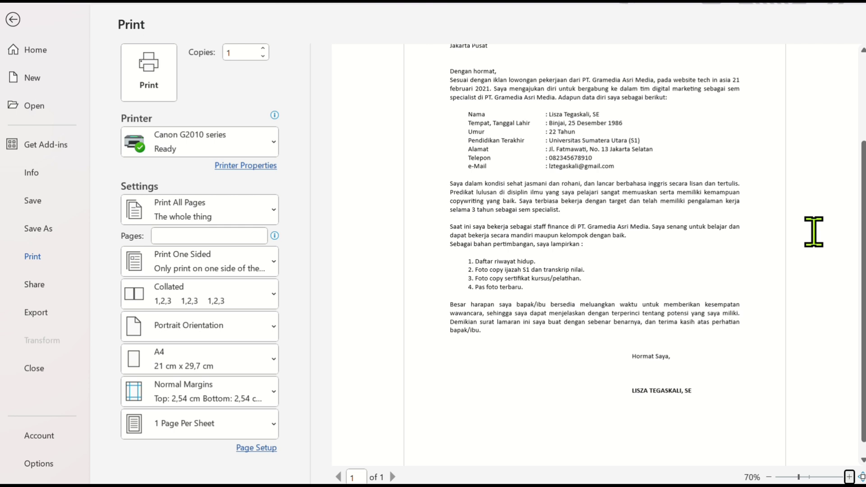
scroll(814, 232, "up", 5)
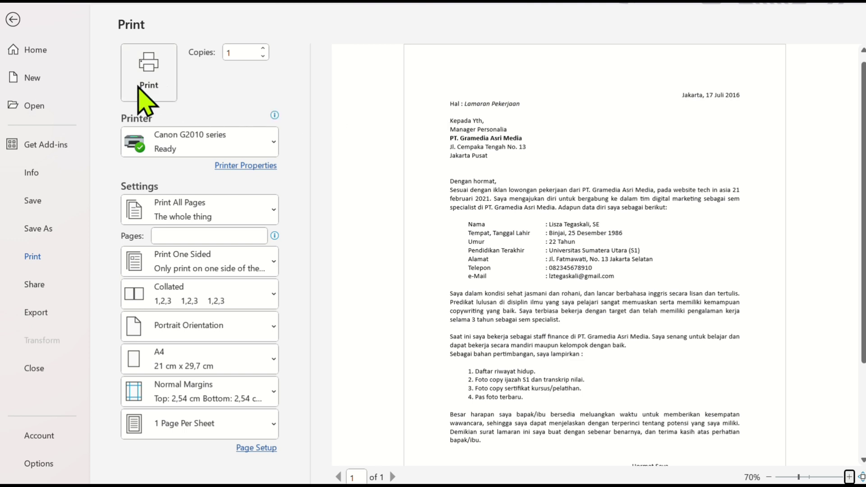
left_click(12, 19)
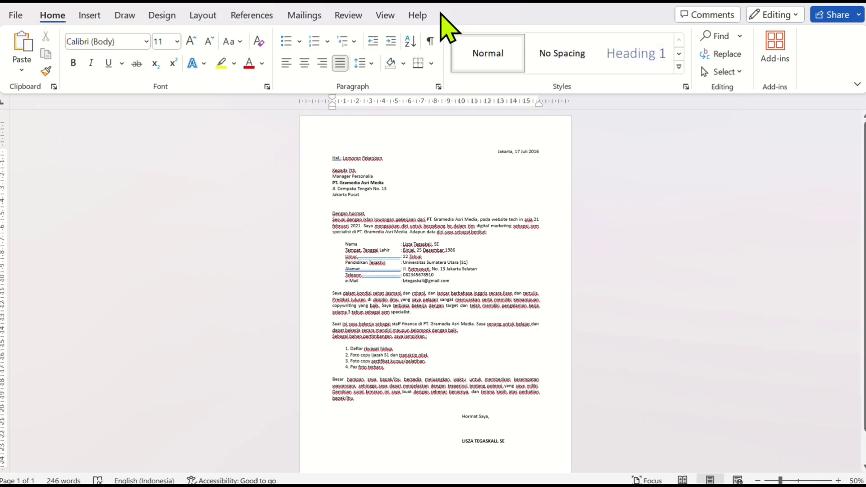
Save the finished letter under its existing file name, Surat Lamaran Kerja
left_click(15, 16)
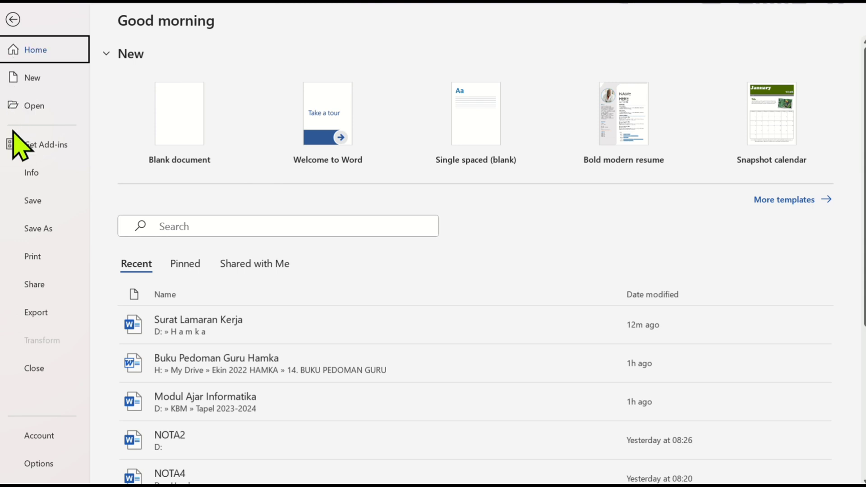
left_click(34, 202)
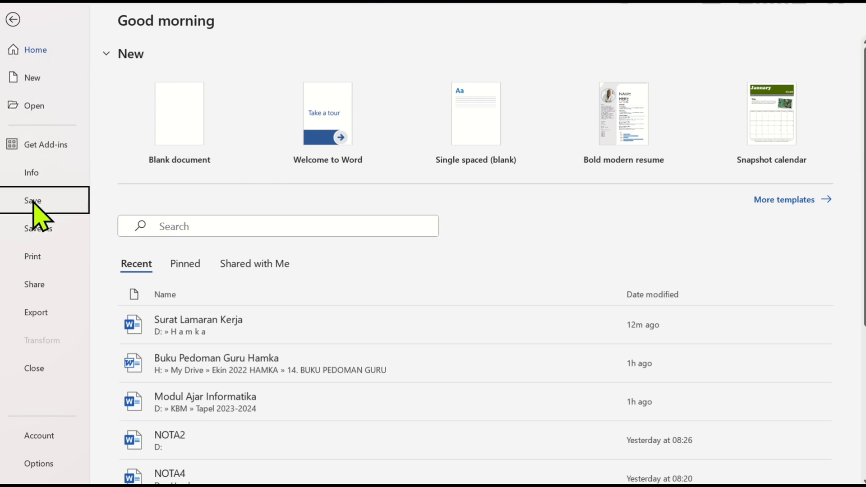